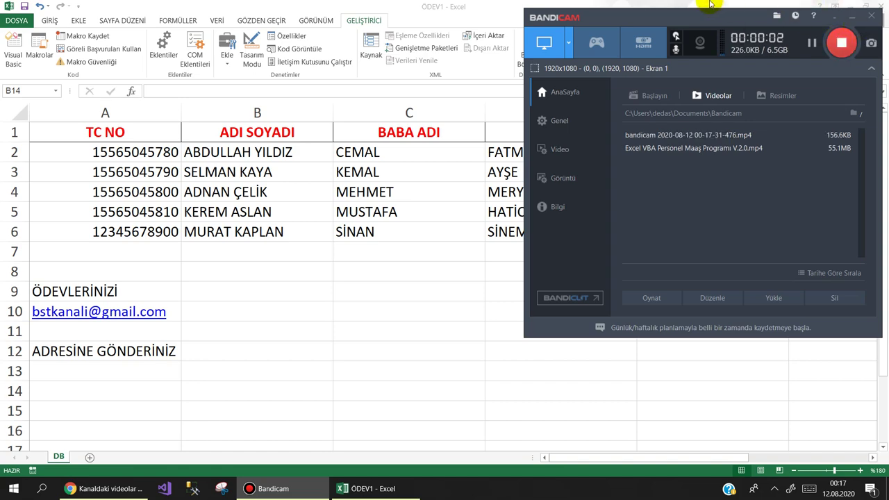
Minimize the Bandicam window to reveal the ÖDEV1 DB sheet with its five TC NO records.
{"action": "left_click", "coordinate": [855, 16]}
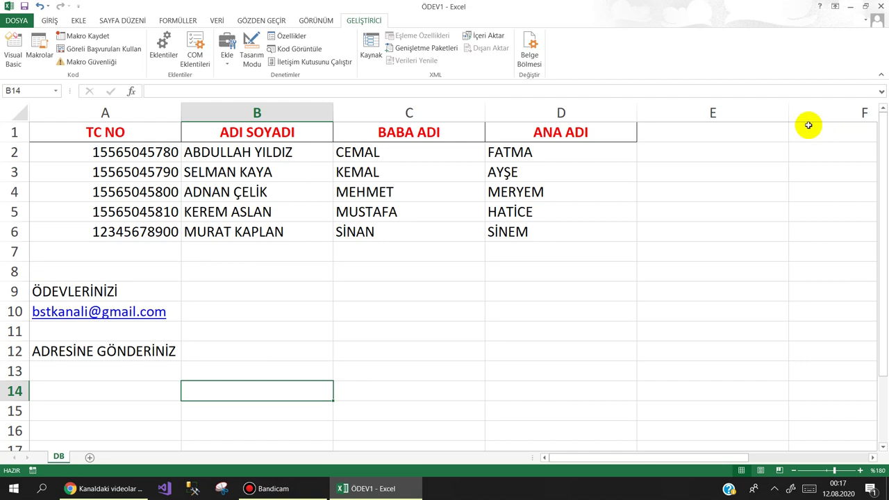
Draw an ActiveX CommandButton on the DB sheet beside the table in column E.
{"action": "left_click", "coordinate": [12, 55]}
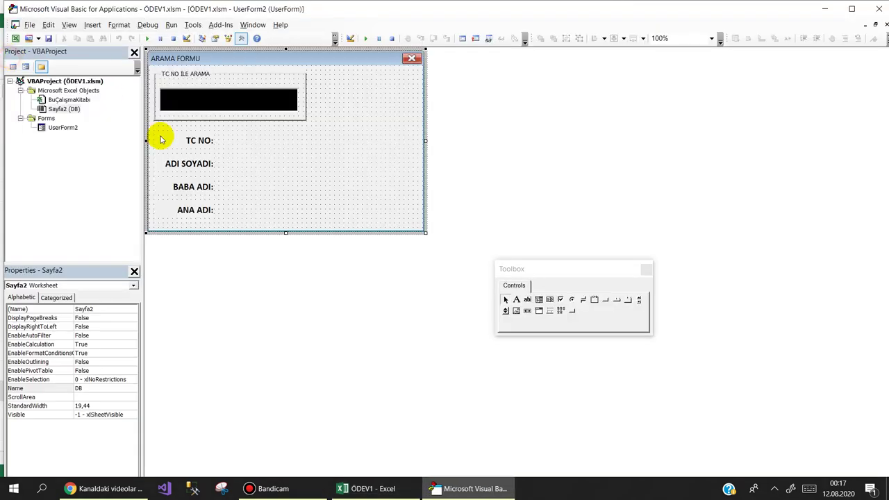
{"action": "key", "text": "alt+F11"}
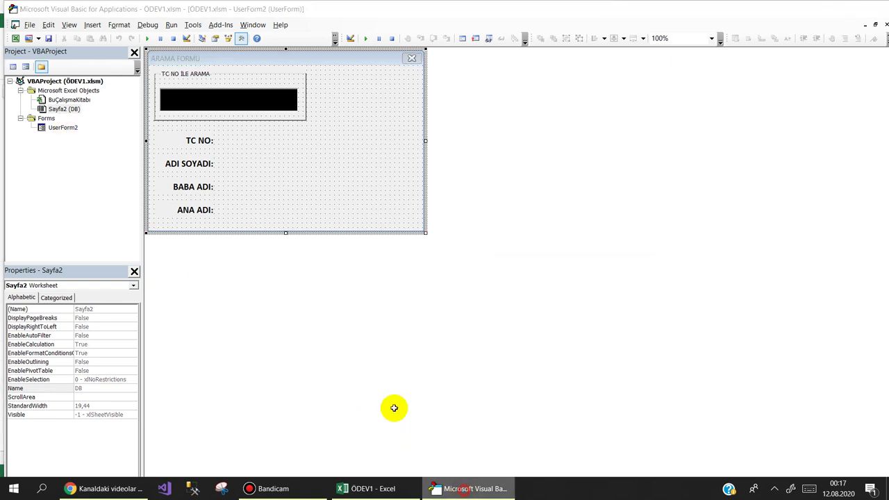
{"action": "left_click", "coordinate": [228, 61]}
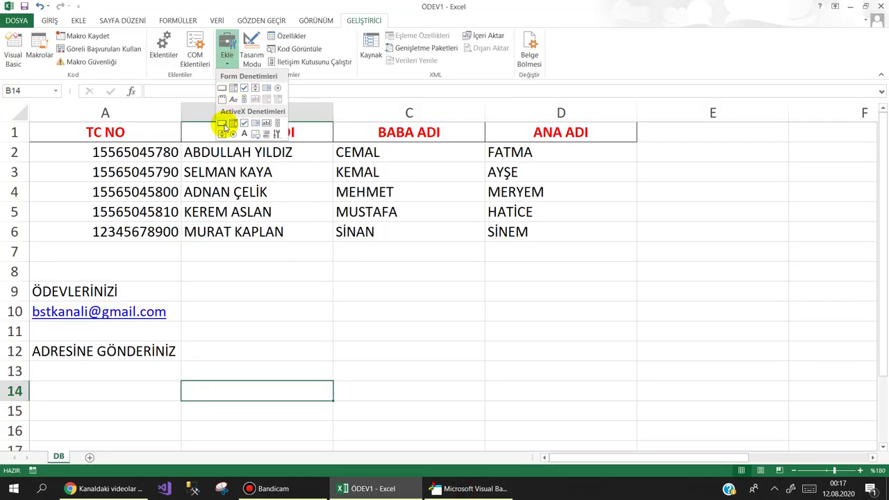
{"action": "left_click", "coordinate": [222, 124]}
{"action": "left_click_drag", "start_coordinate": [656, 129], "coordinate": [748, 155]}
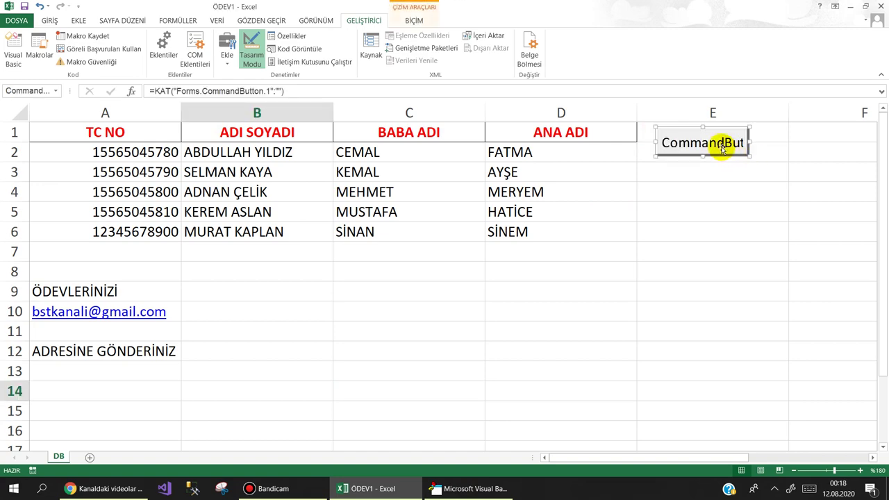
Give the button's Click event the code UserForm2.Show and turn Design Mode off.
{"action": "double_click", "coordinate": [722, 144]}
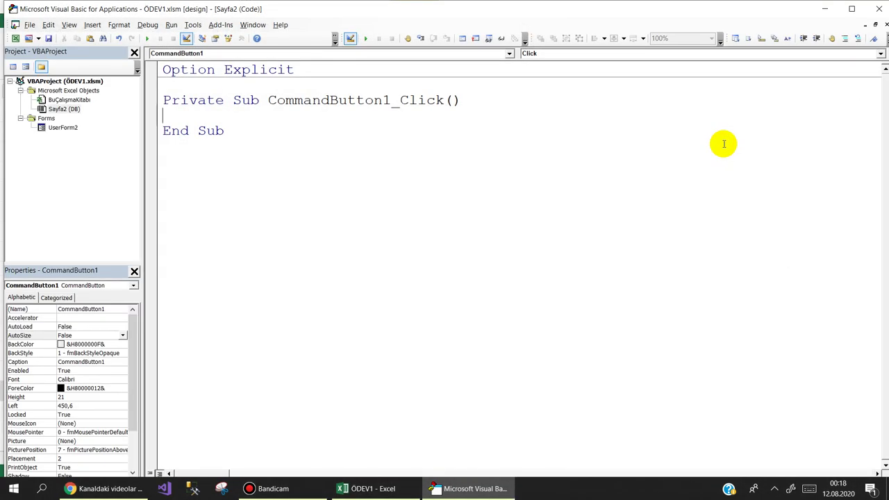
{"action": "type", "text": "USERF"}
{"action": "key", "text": "ctrl+space"}
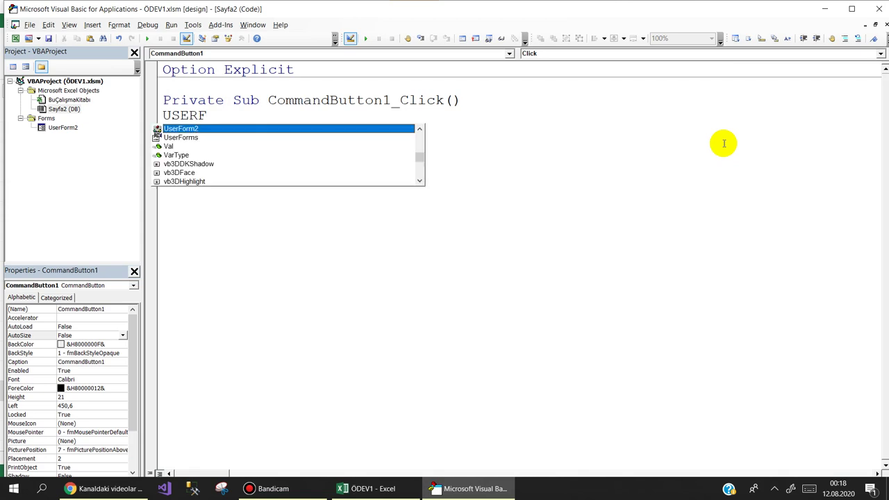
{"action": "type", "text": ".SH"}
{"action": "key", "text": "Tab"}
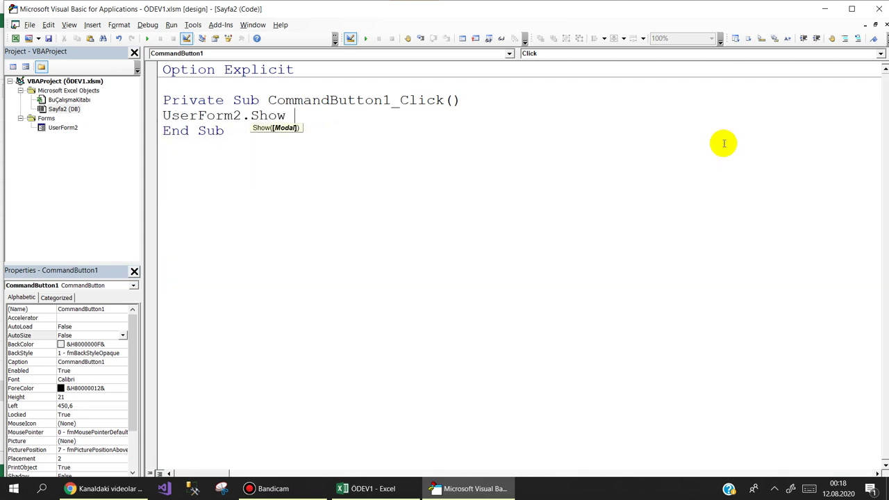
{"action": "left_click", "coordinate": [825, 153]}
{"action": "left_click", "coordinate": [825, 9]}
{"action": "left_click", "coordinate": [653, 195]}
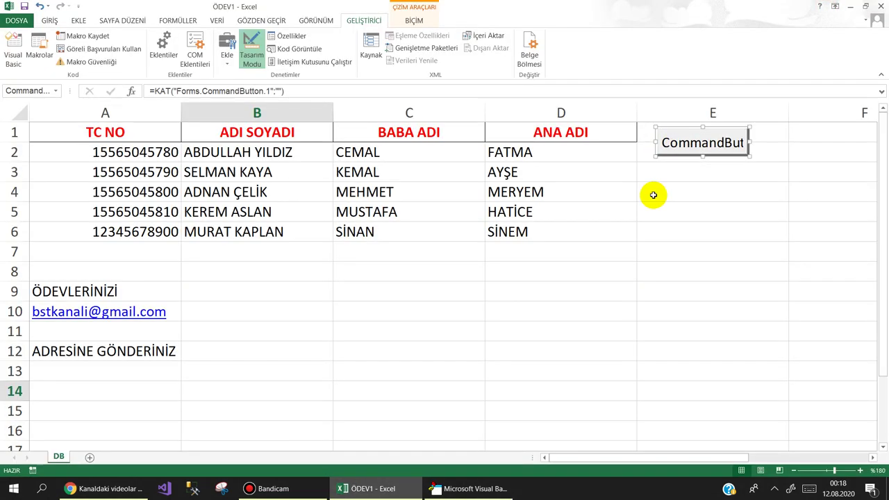
{"action": "left_click", "coordinate": [252, 55]}
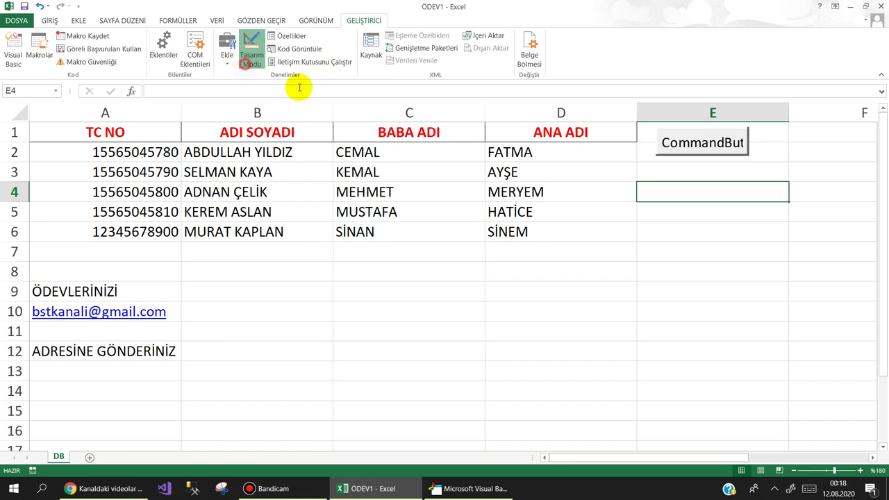
{"action": "left_click", "coordinate": [692, 153]}
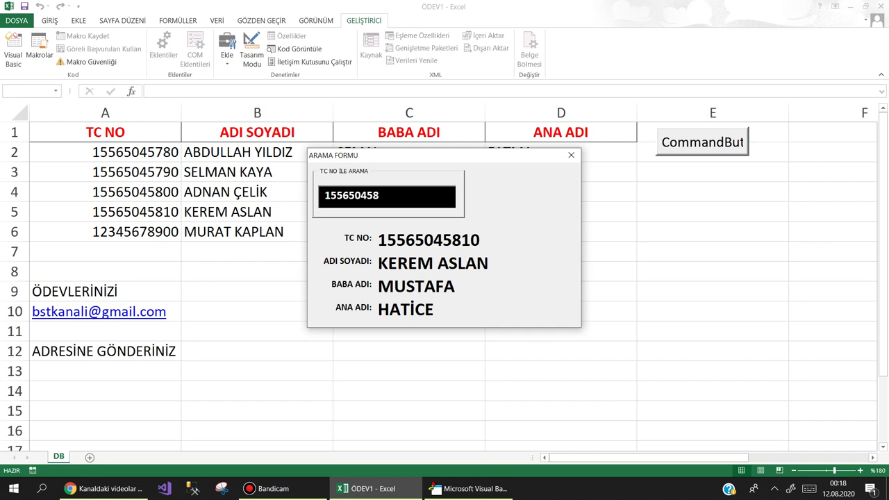
{"action": "type", "text": "00"}
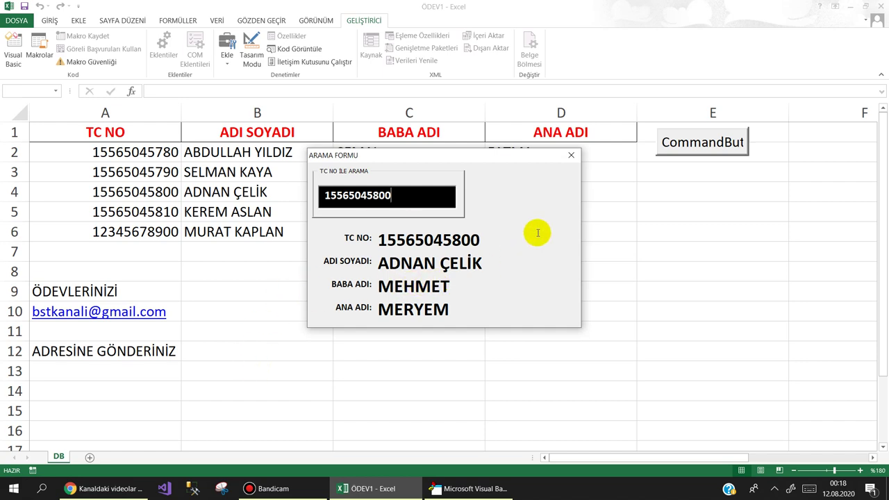
{"action": "left_click", "coordinate": [566, 154]}
Open UserForm2 in the form designer and select its four answer boxes together.
{"action": "left_click", "coordinate": [617, 192]}
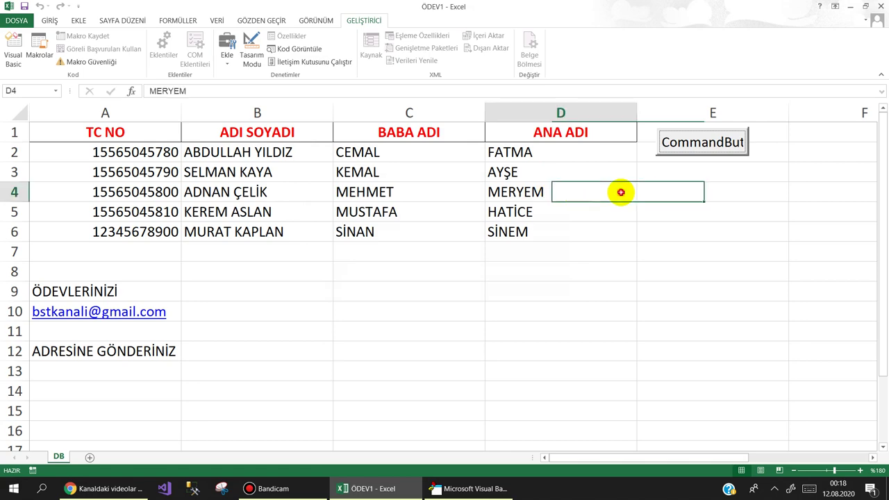
{"action": "left_click", "coordinate": [252, 50]}
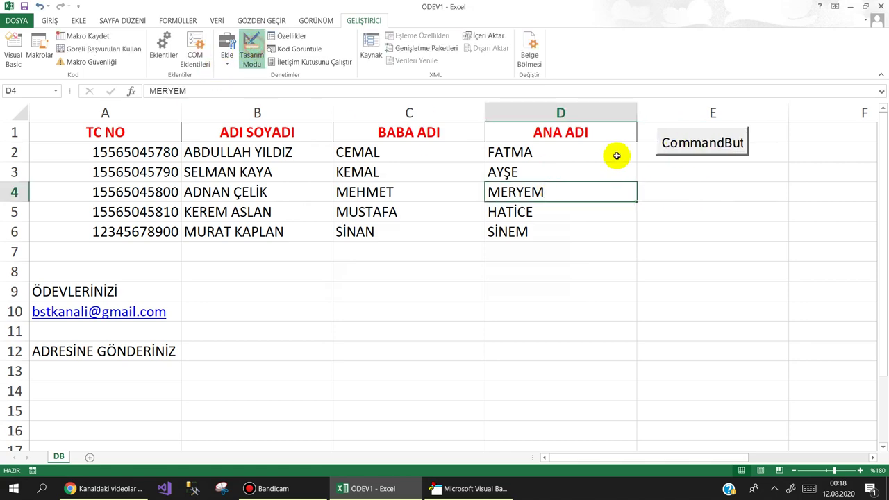
{"action": "double_click", "coordinate": [677, 147]}
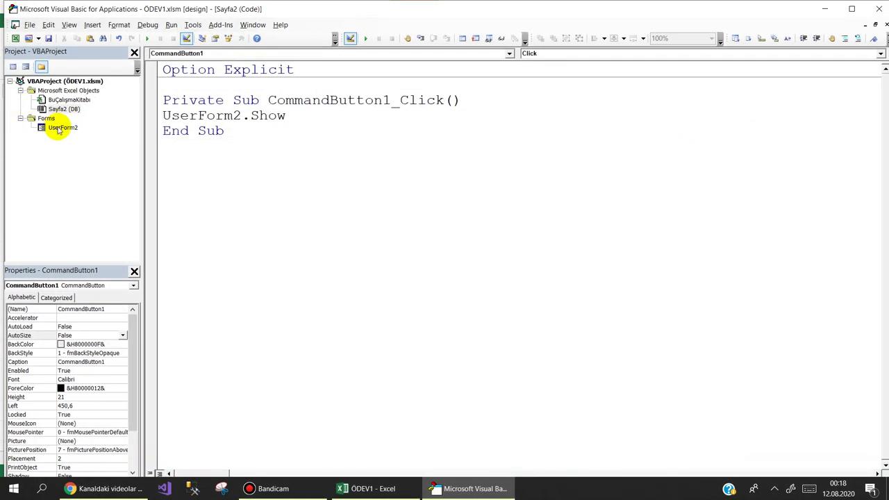
{"action": "double_click", "coordinate": [62, 127]}
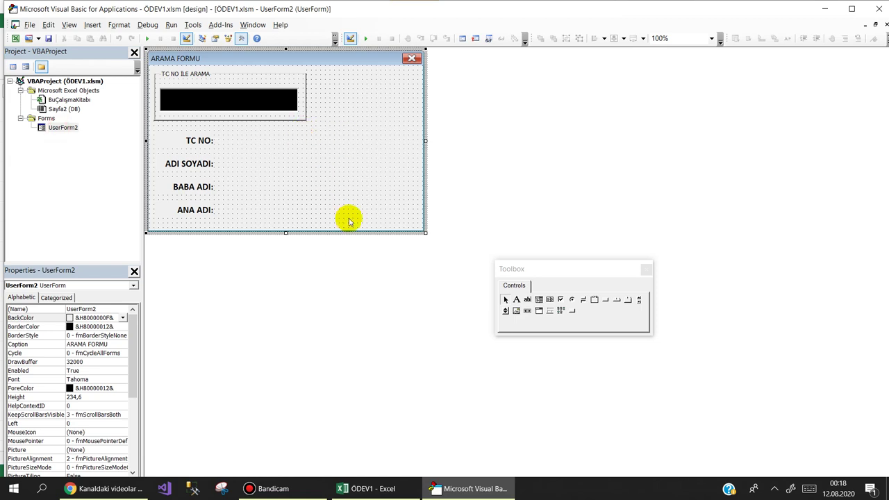
{"action": "left_click", "coordinate": [228, 210]}
{"action": "left_click_drag", "start_coordinate": [229, 209], "coordinate": [244, 141]}
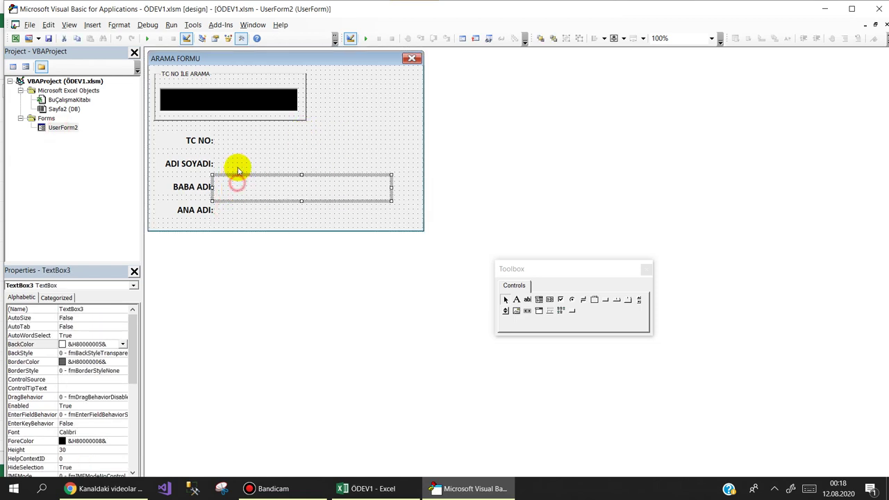
{"action": "left_click", "coordinate": [410, 146]}
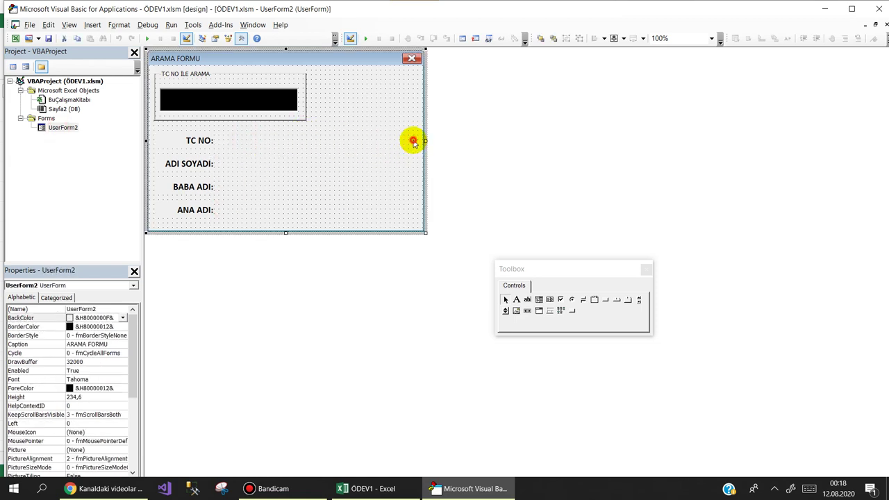
{"action": "mouse_move", "coordinate": [401, 129]}
{"action": "left_mouse_down"}
{"action": "mouse_move", "coordinate": [255, 217]}
{"action": "mouse_move", "coordinate": [224, 221]}
{"action": "left_mouse_up"}
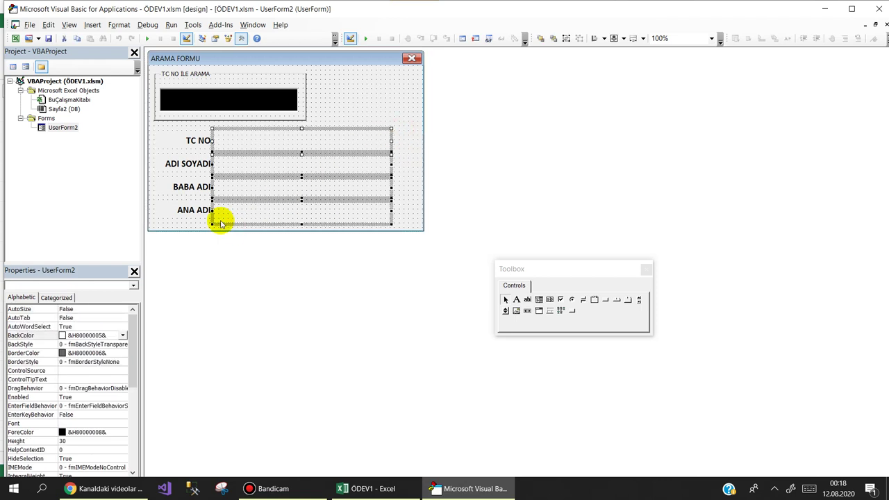
Set the boxes' BackStyle to Opaque and SpecialEffect to 2 - fmSpecialEffectSunken, then run the form.
{"action": "double_click", "coordinate": [23, 345]}
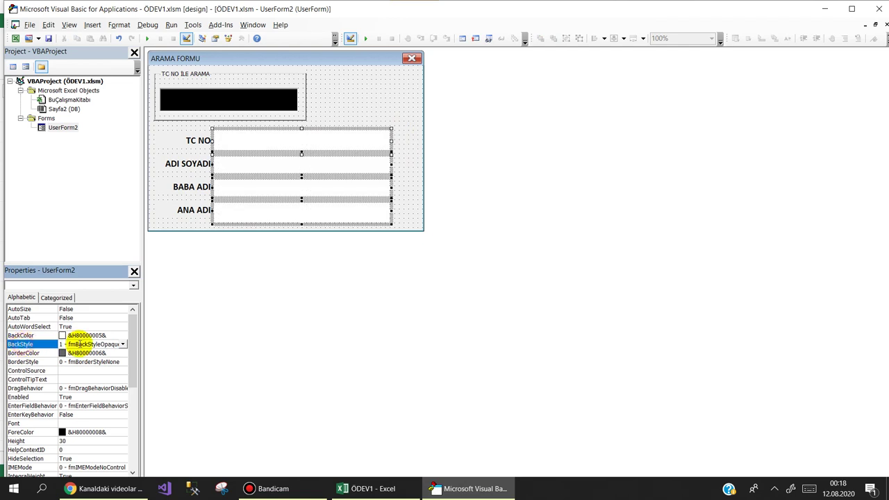
{"action": "left_click", "coordinate": [132, 339]}
{"action": "left_click_drag", "start_coordinate": [133, 356], "coordinate": [129, 424]}
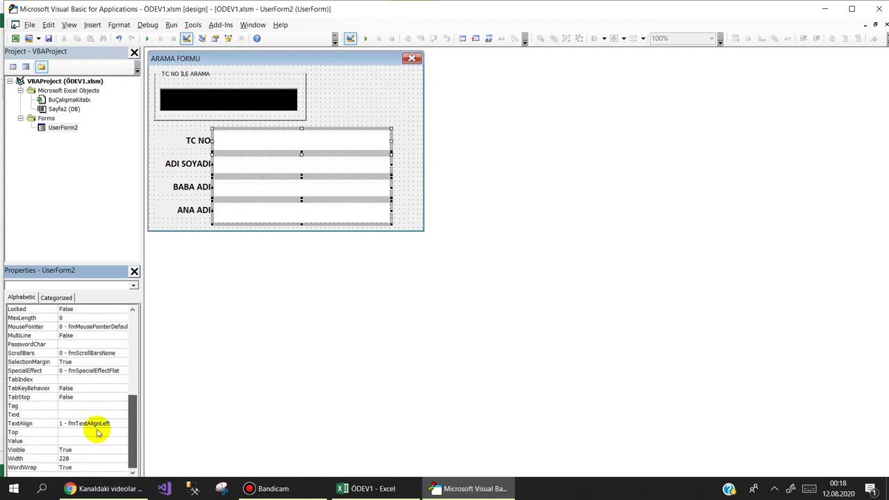
{"action": "double_click", "coordinate": [40, 371]}
{"action": "double_click", "coordinate": [40, 371]}
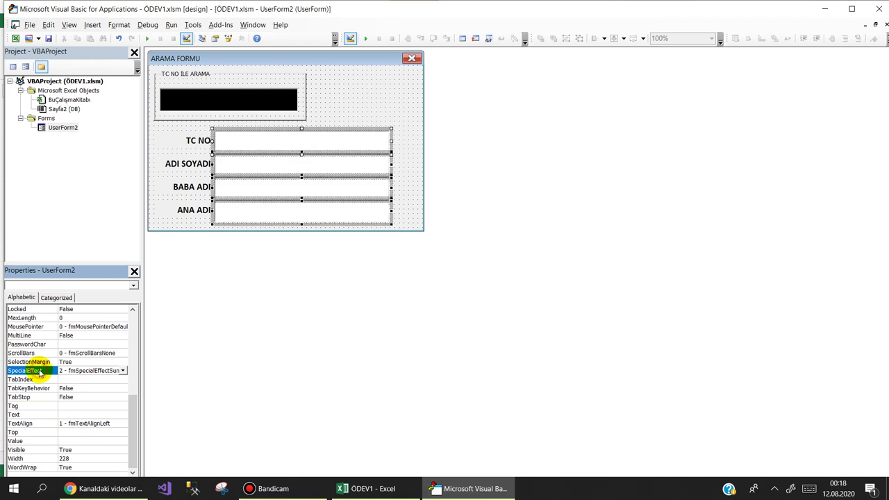
{"action": "left_click", "coordinate": [412, 218]}
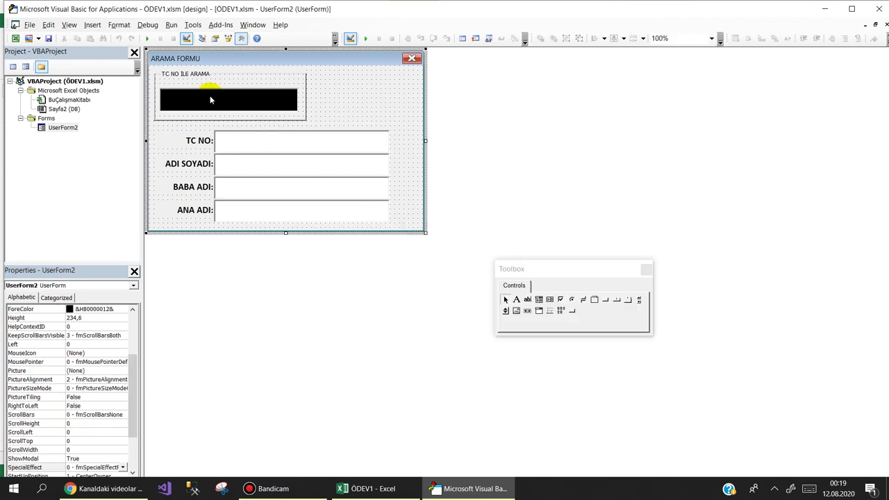
{"action": "left_click", "coordinate": [144, 39]}
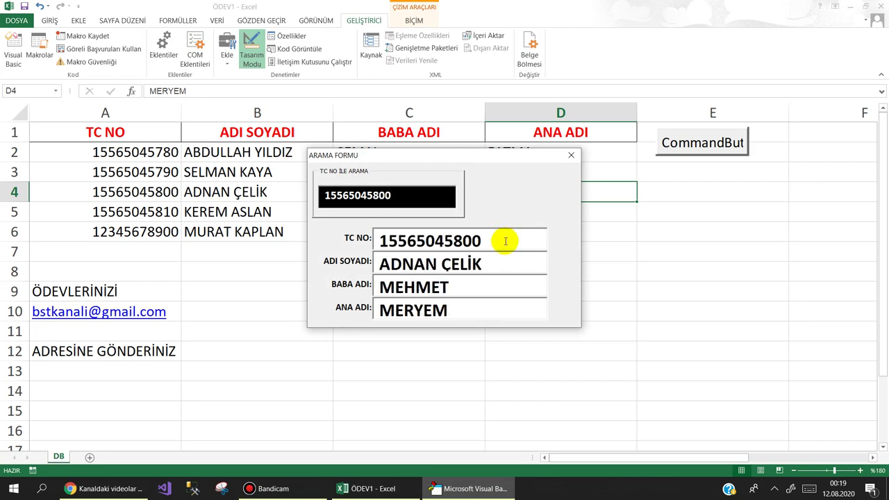
Close the running ARAMA FORMU test to return to UserForm2's designer.
{"action": "left_click", "coordinate": [570, 160]}
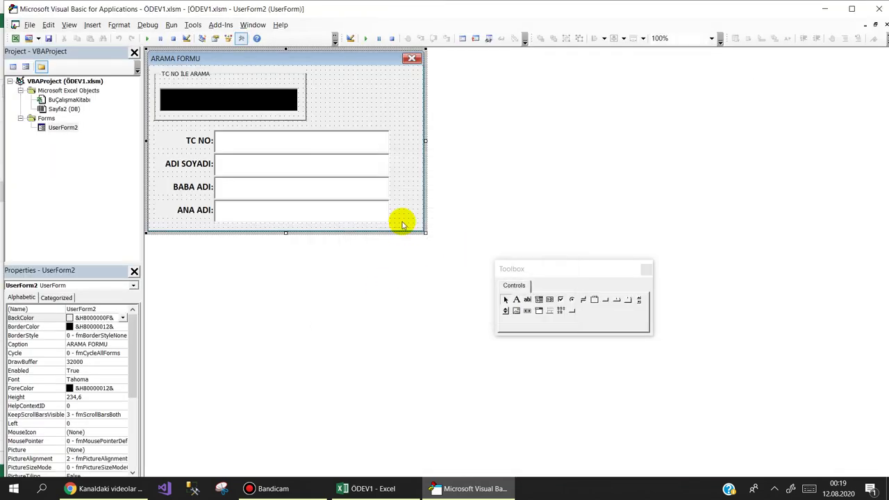
{"action": "left_click_drag", "start_coordinate": [398, 226], "coordinate": [306, 142]}
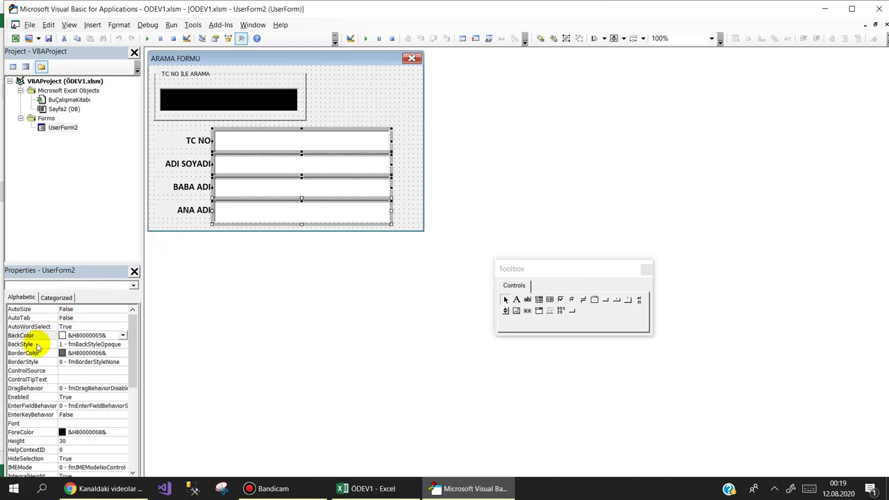
{"action": "double_click", "coordinate": [38, 343]}
{"action": "left_click_drag", "start_coordinate": [133, 341], "coordinate": [143, 436]}
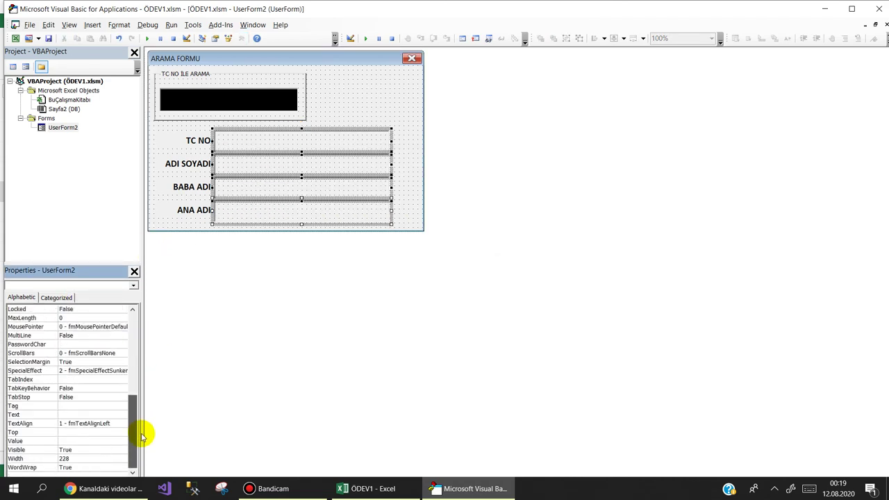
{"action": "double_click", "coordinate": [34, 371]}
{"action": "double_click", "coordinate": [35, 371]}
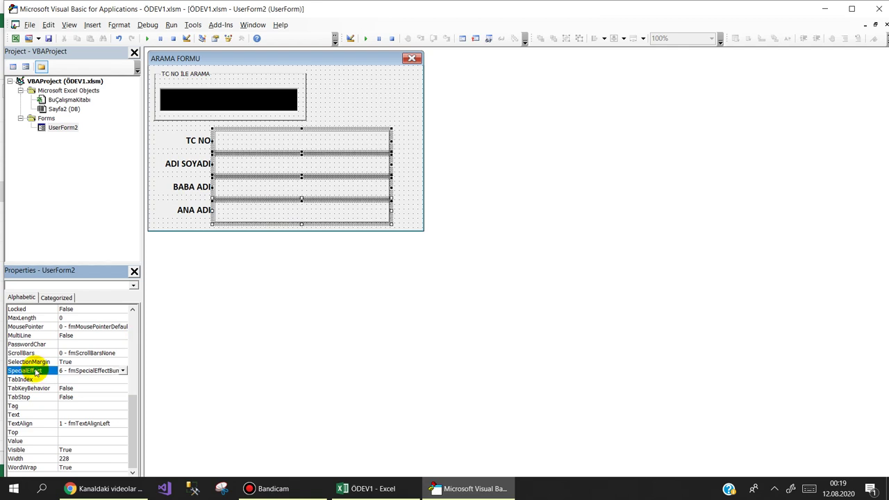
{"action": "left_click", "coordinate": [409, 167]}
{"action": "left_click", "coordinate": [271, 143]}
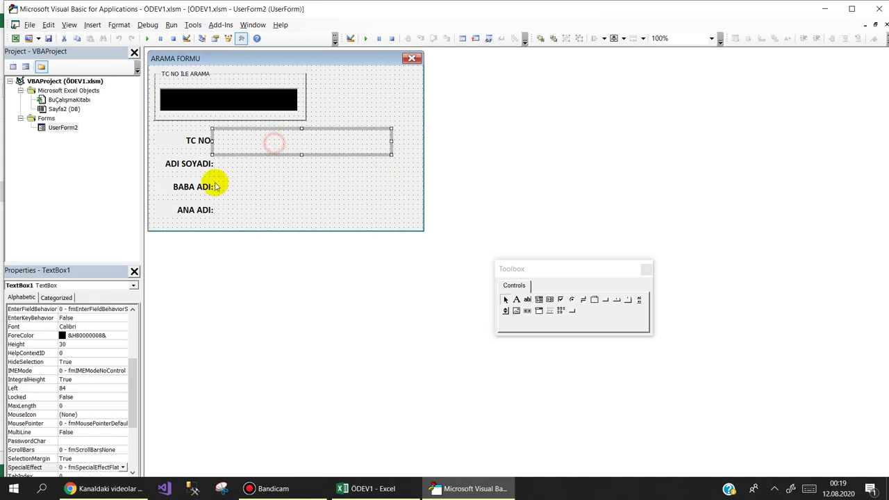
{"action": "left_click_drag", "start_coordinate": [132, 368], "coordinate": [132, 318]}
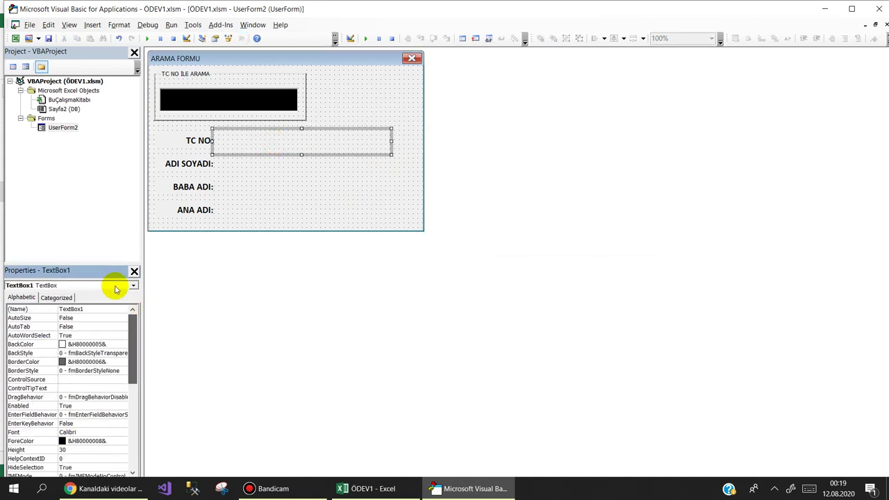
{"action": "left_click", "coordinate": [290, 167]}
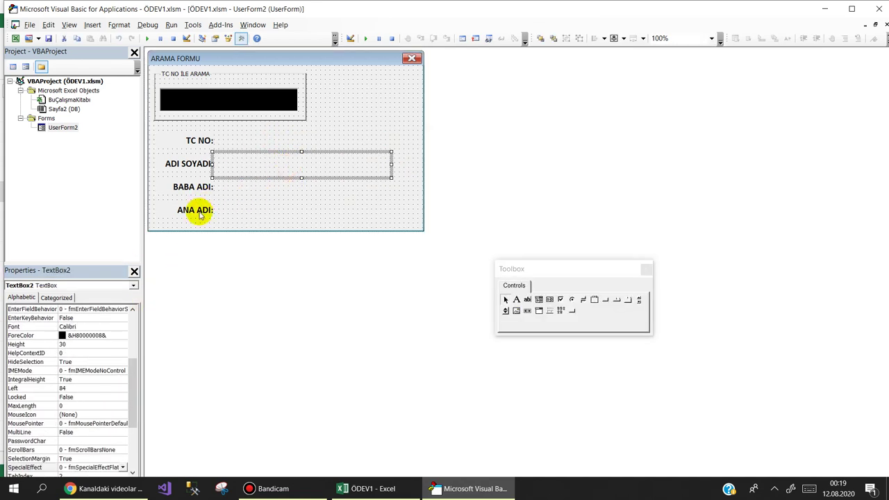
{"action": "left_click", "coordinate": [252, 189]}
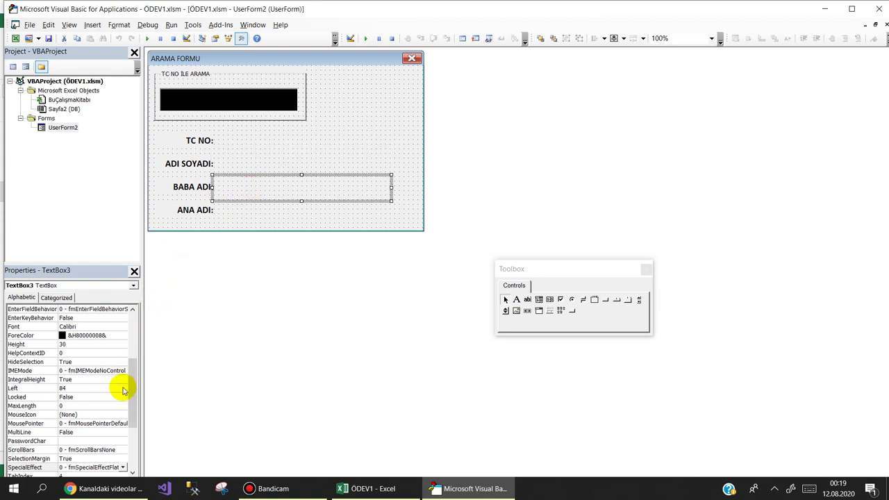
{"action": "left_click_drag", "start_coordinate": [134, 378], "coordinate": [143, 319]}
{"action": "left_click", "coordinate": [264, 213]}
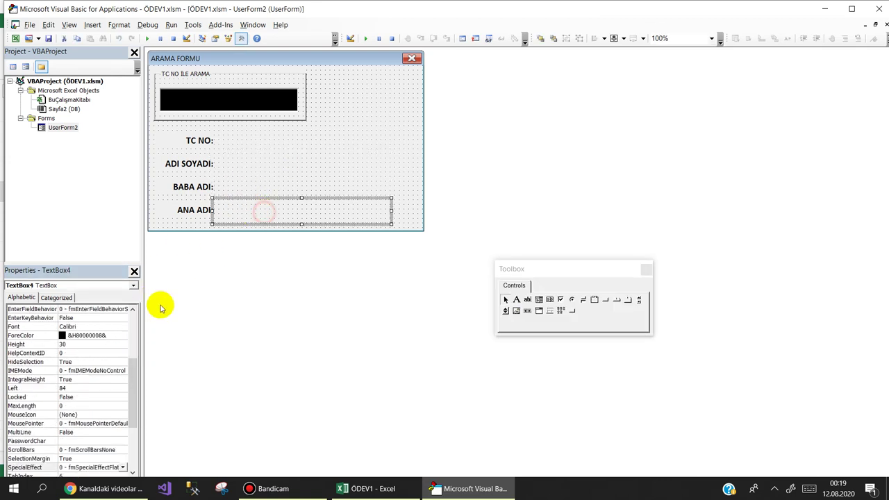
{"action": "left_click_drag", "start_coordinate": [132, 374], "coordinate": [147, 311]}
Open the TXTTCNO search box's Change code and highlight its BUL call.
{"action": "left_click", "coordinate": [229, 100]}
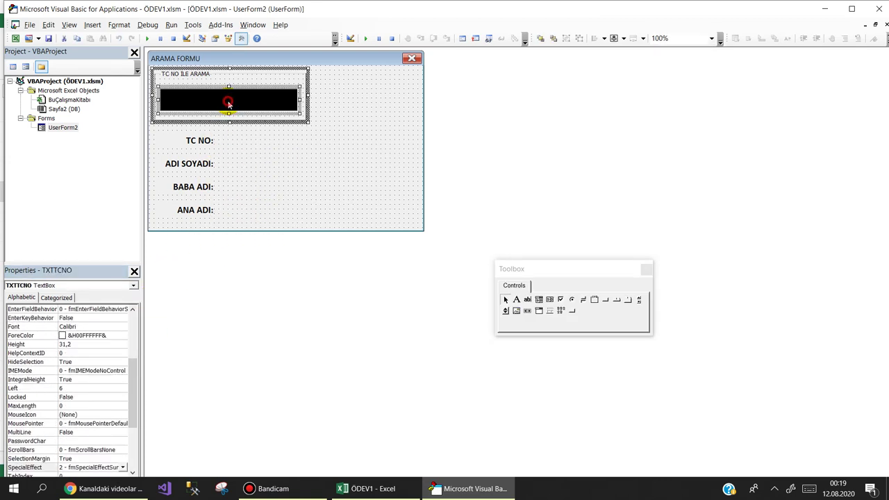
{"action": "left_click_drag", "start_coordinate": [130, 383], "coordinate": [134, 309]}
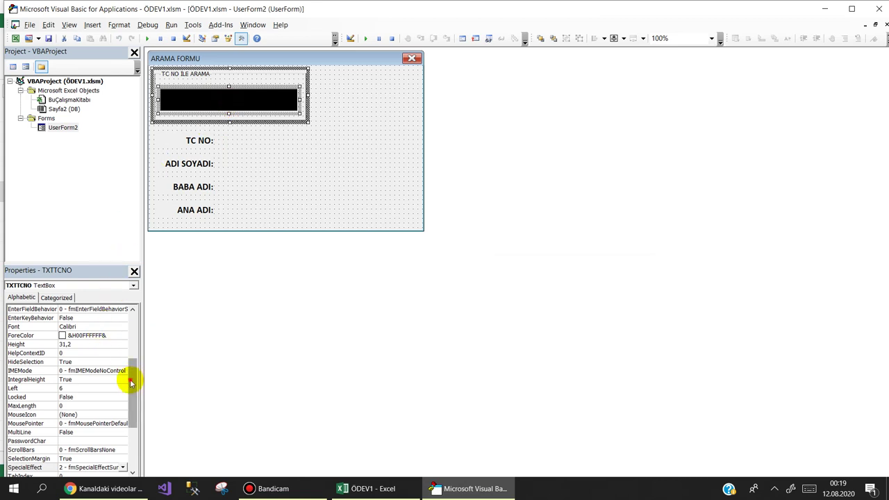
{"action": "double_click", "coordinate": [229, 103]}
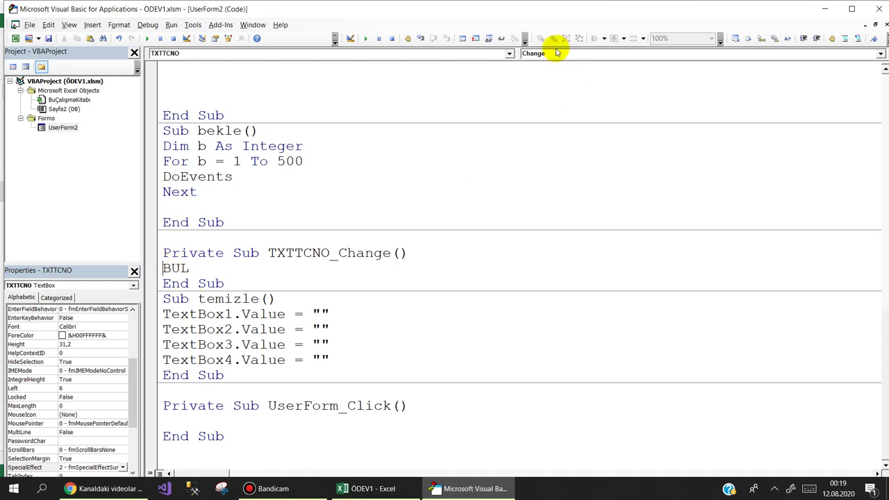
{"action": "left_click_drag", "start_coordinate": [206, 267], "coordinate": [157, 267]}
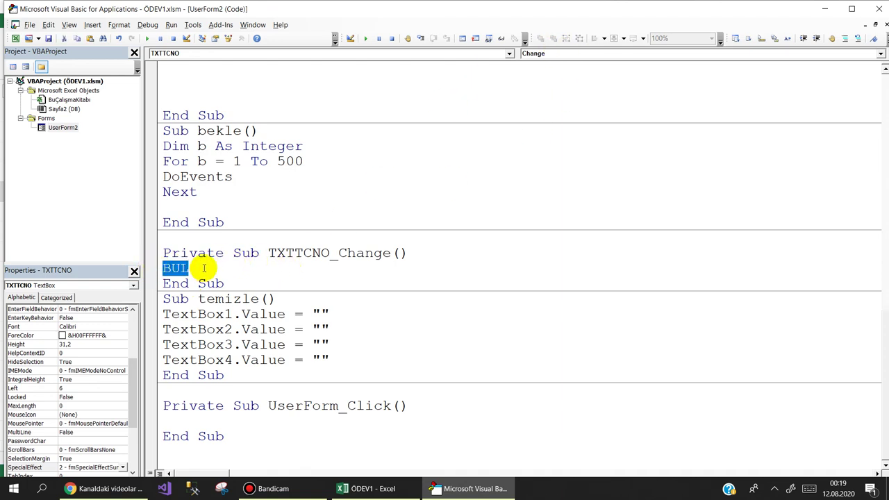
Review the BUL procedure, highlighting the empty-search clear line and the 10000 row loop limit.
{"action": "scroll", "coordinate": [203, 268], "scroll_direction": "up", "scroll_amount": 3}
{"action": "scroll", "coordinate": [204, 268], "scroll_direction": "up", "scroll_amount": 2}
{"action": "scroll", "coordinate": [203, 269], "scroll_direction": "up", "scroll_amount": 5}
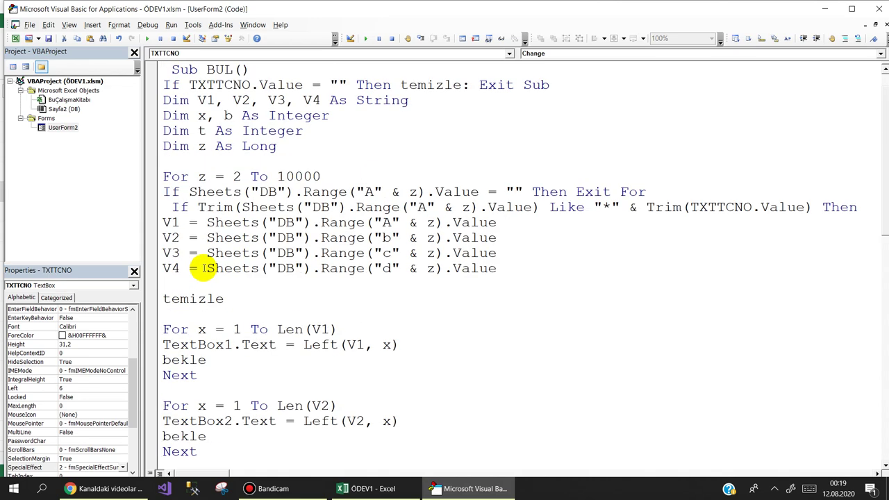
{"action": "scroll", "coordinate": [202, 268], "scroll_direction": "up", "scroll_amount": 1}
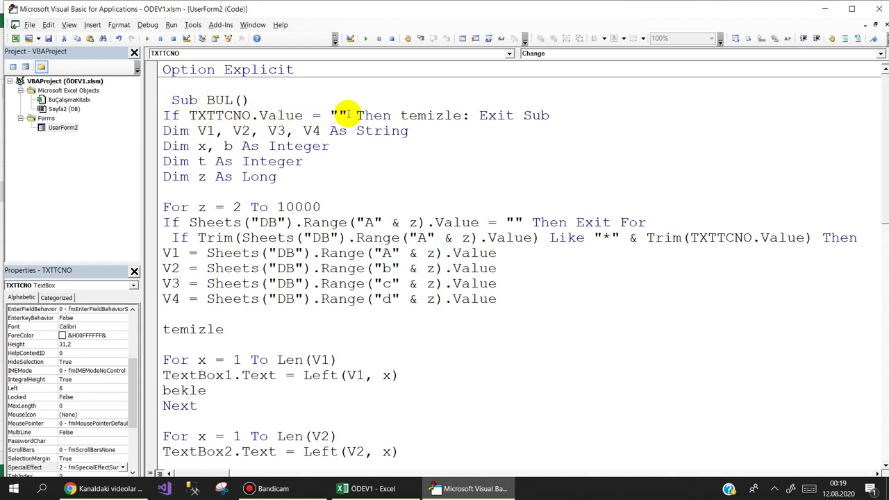
{"action": "left_click", "coordinate": [434, 115]}
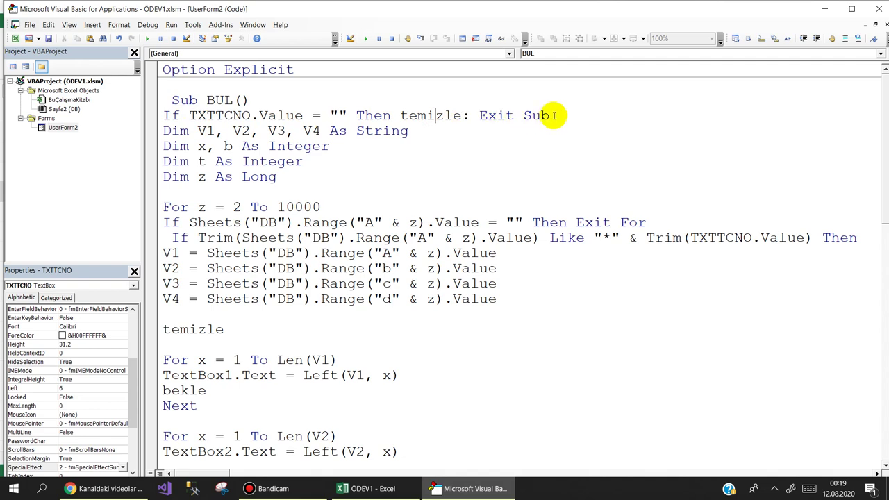
{"action": "left_click_drag", "start_coordinate": [552, 116], "coordinate": [163, 115]}
{"action": "scroll", "coordinate": [278, 278], "scroll_direction": "down", "scroll_amount": 2}
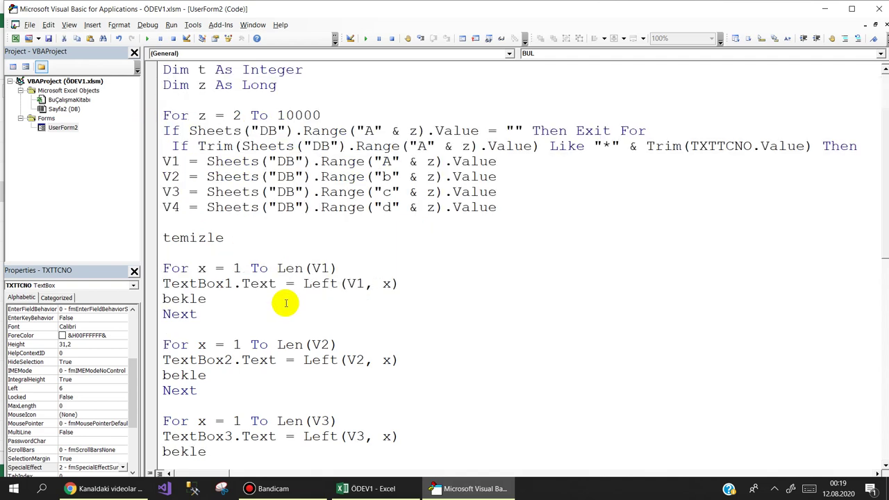
{"action": "scroll", "coordinate": [284, 305], "scroll_direction": "down", "scroll_amount": 5}
{"action": "scroll", "coordinate": [281, 313], "scroll_direction": "down", "scroll_amount": 6}
{"action": "scroll", "coordinate": [257, 323], "scroll_direction": "down", "scroll_amount": 1}
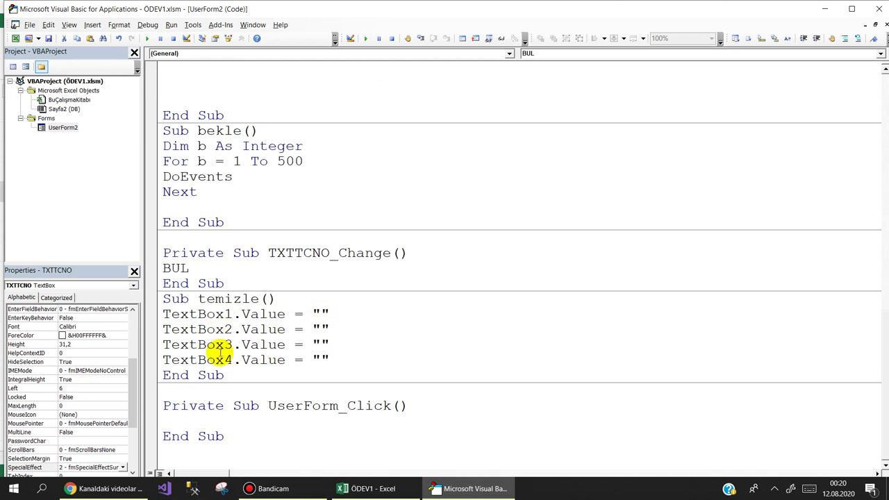
{"action": "scroll", "coordinate": [326, 222], "scroll_direction": "up", "scroll_amount": 5}
{"action": "scroll", "coordinate": [323, 187], "scroll_direction": "up", "scroll_amount": 7}
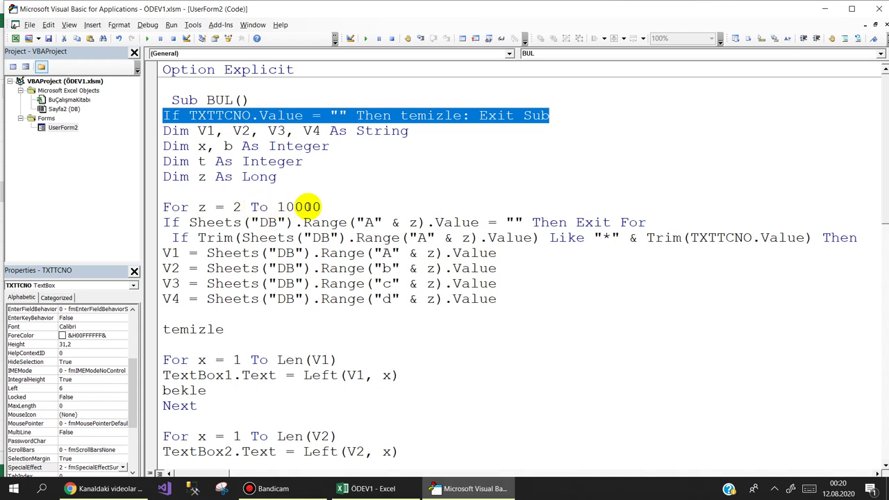
{"action": "left_click_drag", "start_coordinate": [325, 206], "coordinate": [292, 207]}
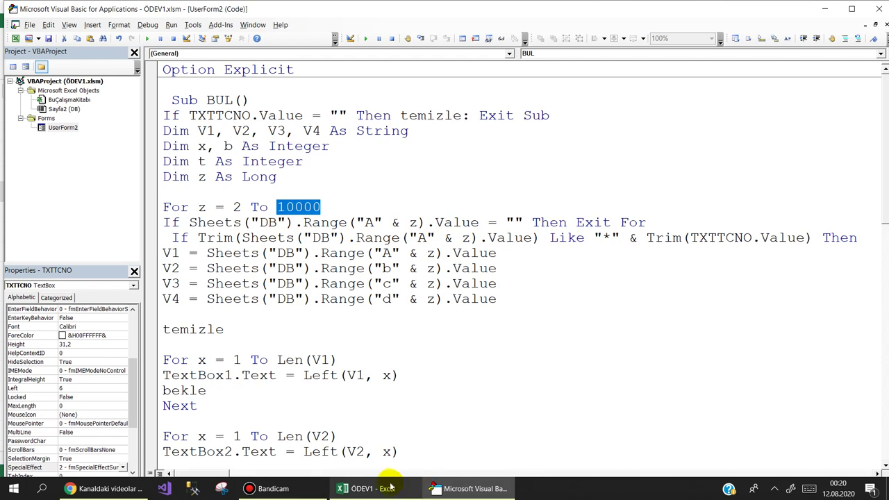
{"action": "left_click", "coordinate": [369, 492]}
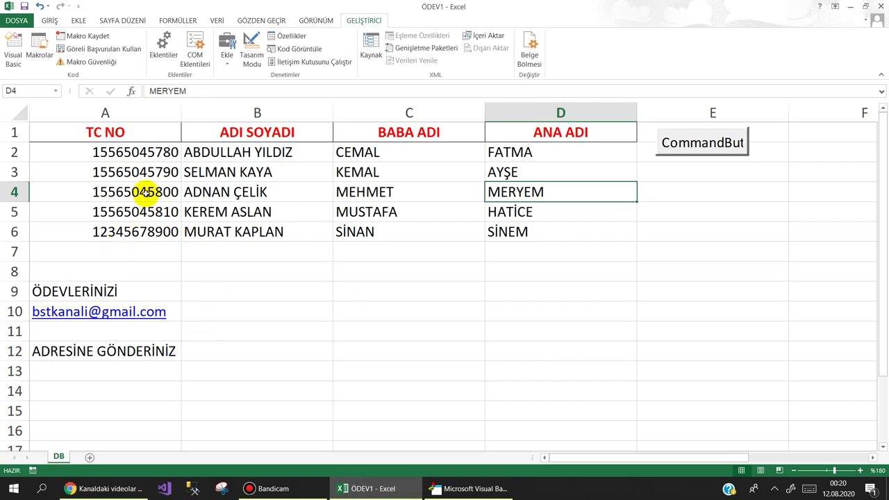
{"action": "left_click", "coordinate": [474, 488]}
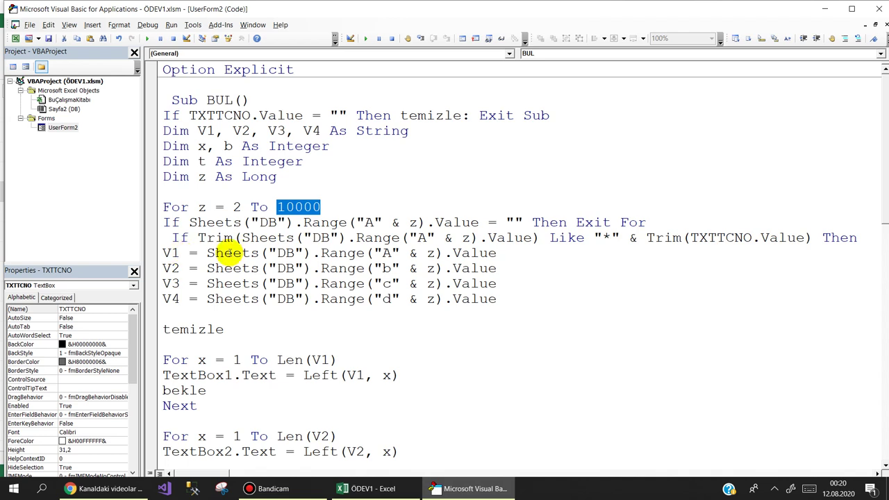
Highlight the V1–V4 column lookups and the temizle call in BUL.
{"action": "left_click_drag", "start_coordinate": [207, 253], "coordinate": [497, 253]}
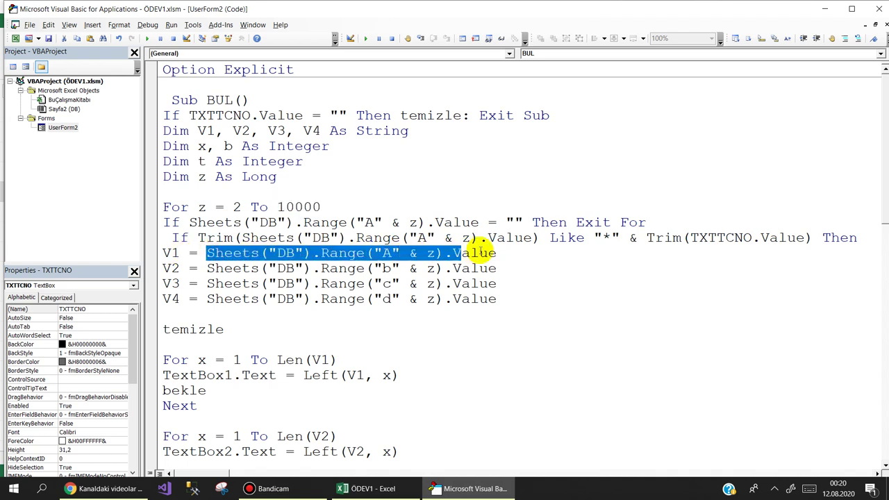
{"action": "left_click_drag", "start_coordinate": [207, 268], "coordinate": [496, 269]}
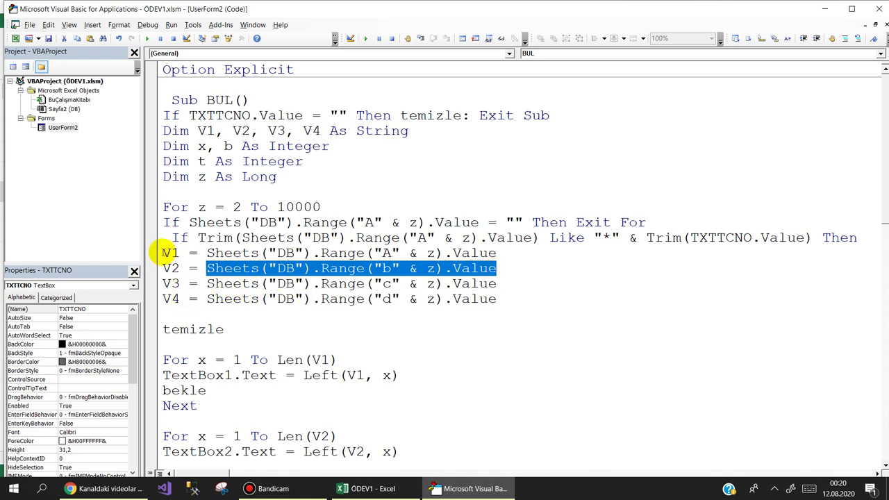
{"action": "left_click_drag", "start_coordinate": [162, 253], "coordinate": [215, 300]}
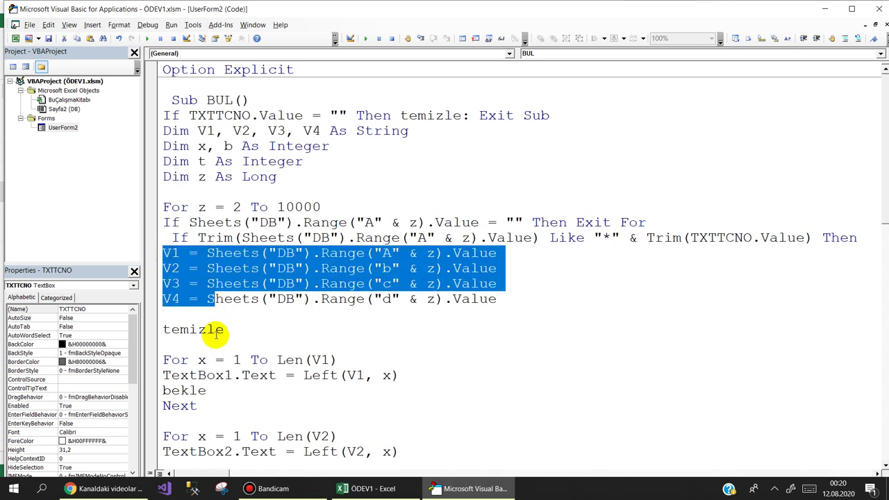
{"action": "left_click_drag", "start_coordinate": [228, 329], "coordinate": [148, 330]}
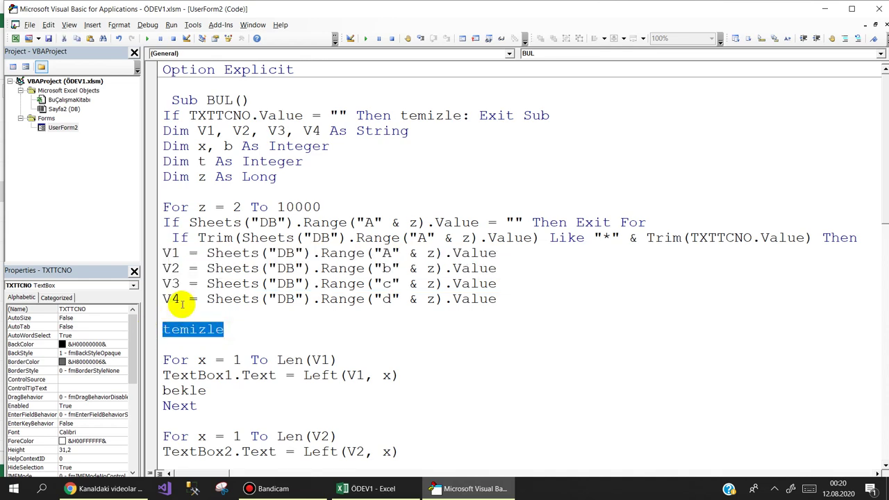
{"action": "scroll", "coordinate": [261, 338], "scroll_direction": "down", "scroll_amount": 2}
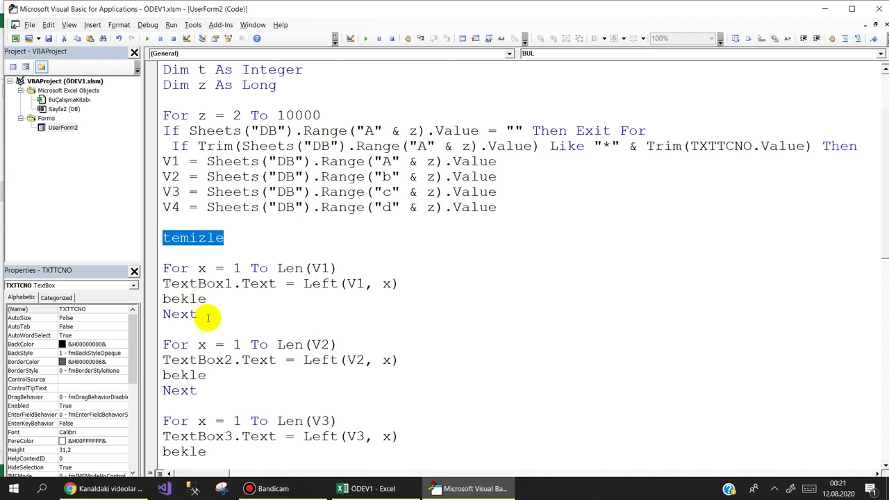
Highlight the first letter-by-letter For loop that fills TextBox1 from V1.
{"action": "left_click_drag", "start_coordinate": [202, 314], "coordinate": [150, 271]}
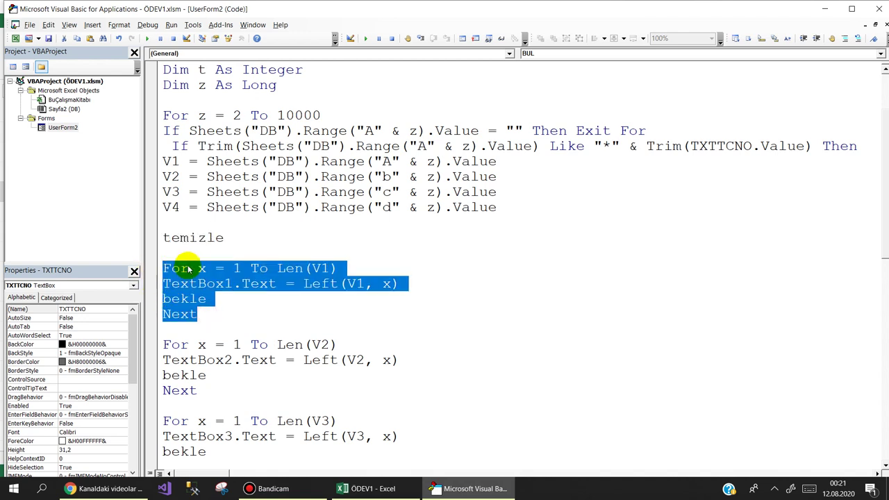
{"action": "left_click", "coordinate": [206, 269]}
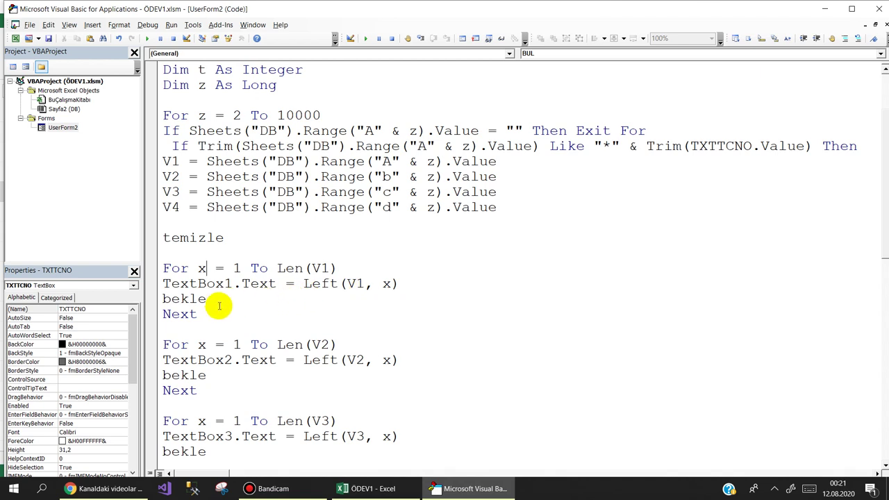
{"action": "mouse_move", "coordinate": [198, 314]}
{"action": "left_mouse_down"}
{"action": "mouse_move", "coordinate": [163, 284]}
{"action": "mouse_move", "coordinate": [171, 268]}
{"action": "left_mouse_up"}
{"action": "left_click_drag", "start_coordinate": [199, 314], "coordinate": [136, 270]}
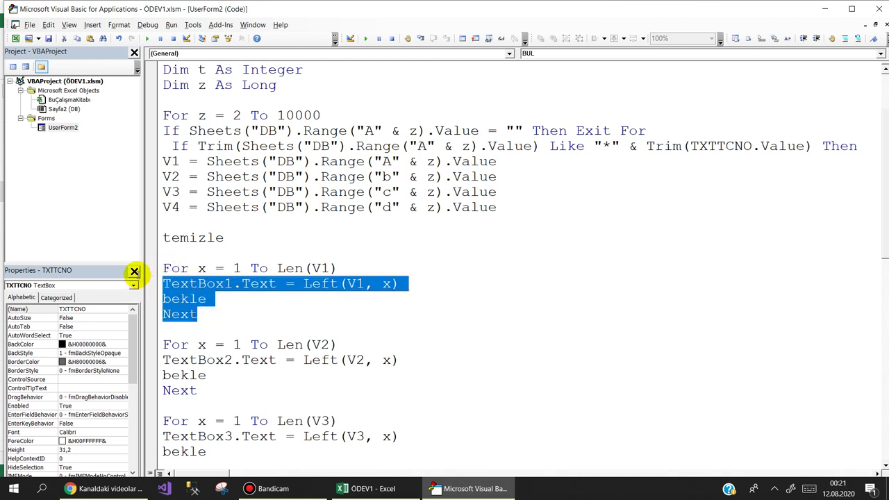
{"action": "scroll", "coordinate": [216, 327], "scroll_direction": "down", "scroll_amount": 1}
{"action": "scroll", "coordinate": [216, 326], "scroll_direction": "down", "scroll_amount": 1}
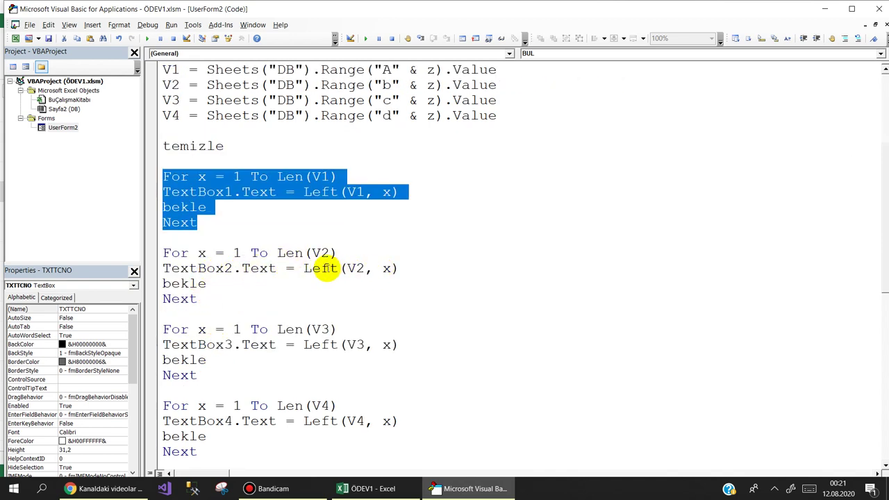
Examine the TextBox2 loop's Len(V2) and add the comment ' AHMET after it.
{"action": "left_click", "coordinate": [387, 268]}
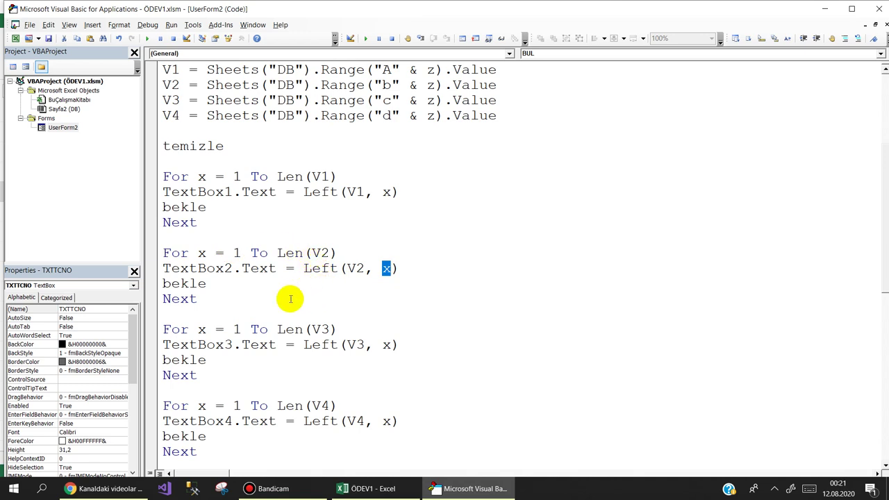
{"action": "double_click", "coordinate": [286, 253]}
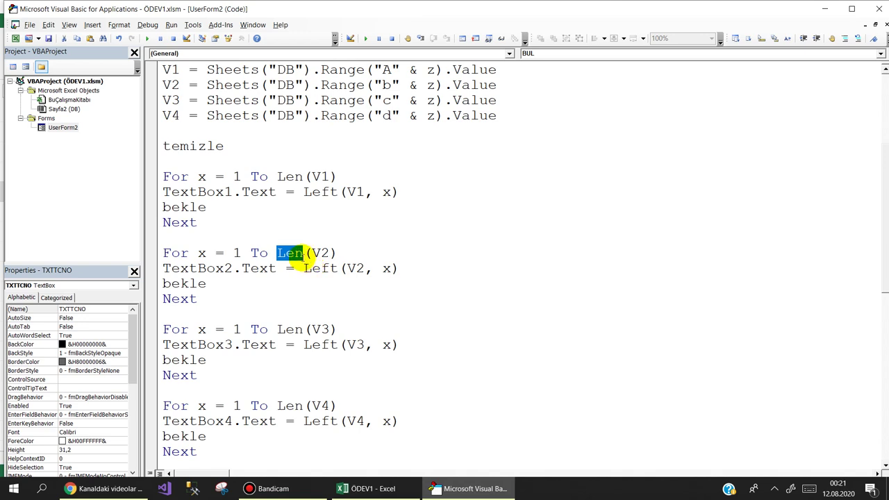
{"action": "left_click", "coordinate": [340, 251]}
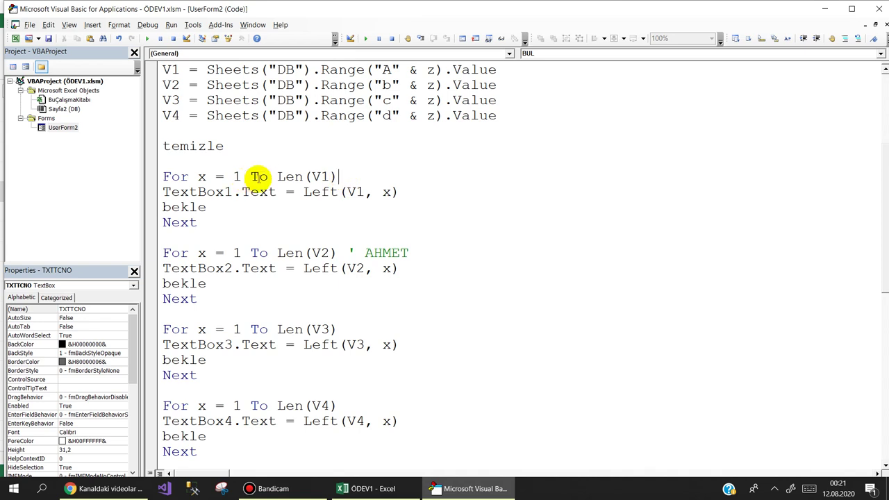
{"action": "left_click", "coordinate": [338, 176]}
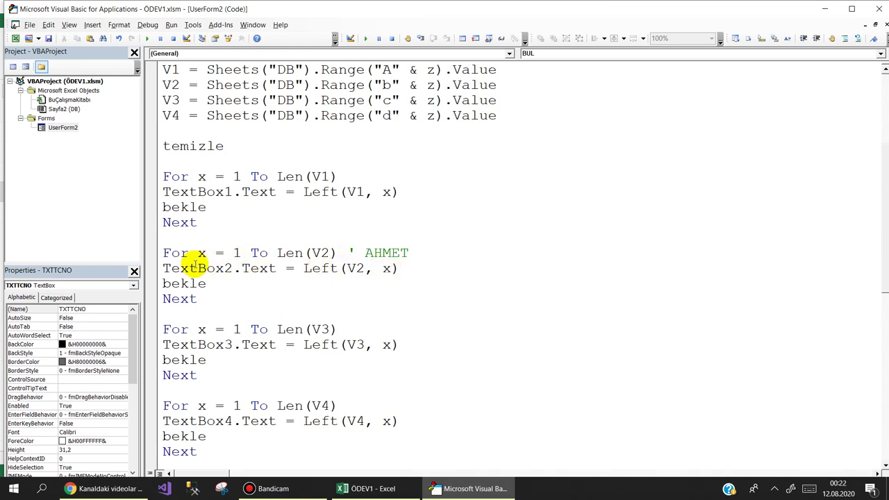
{"action": "scroll", "coordinate": [223, 306], "scroll_direction": "down", "scroll_amount": 1}
In Sub bekle, change 'For b = 1 To 500' to 'For b = 1 To 1000'.
{"action": "scroll", "coordinate": [222, 317], "scroll_direction": "down", "scroll_amount": 1}
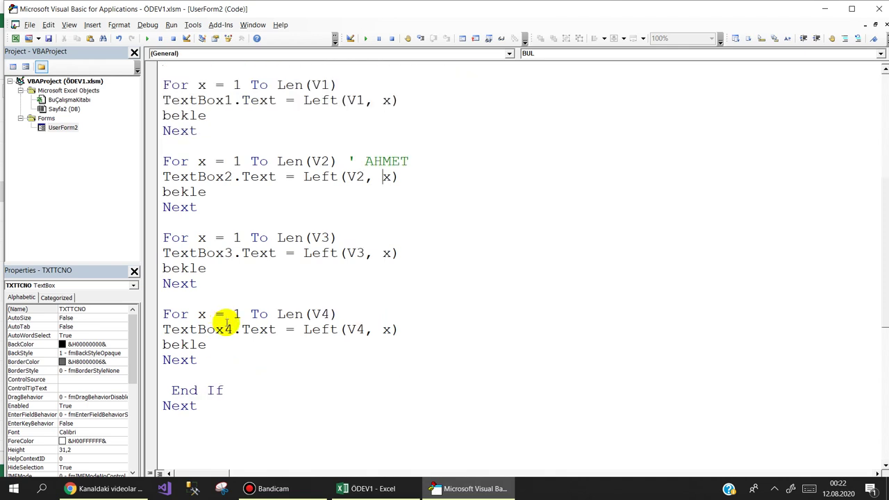
{"action": "left_click_drag", "start_coordinate": [226, 362], "coordinate": [117, 104]}
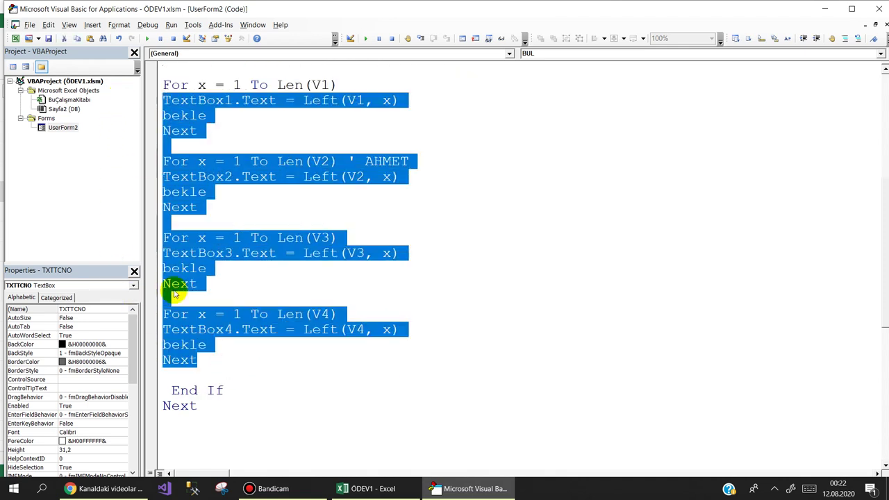
{"action": "scroll", "coordinate": [208, 396], "scroll_direction": "down", "scroll_amount": 2}
{"action": "scroll", "coordinate": [199, 393], "scroll_direction": "down", "scroll_amount": 1}
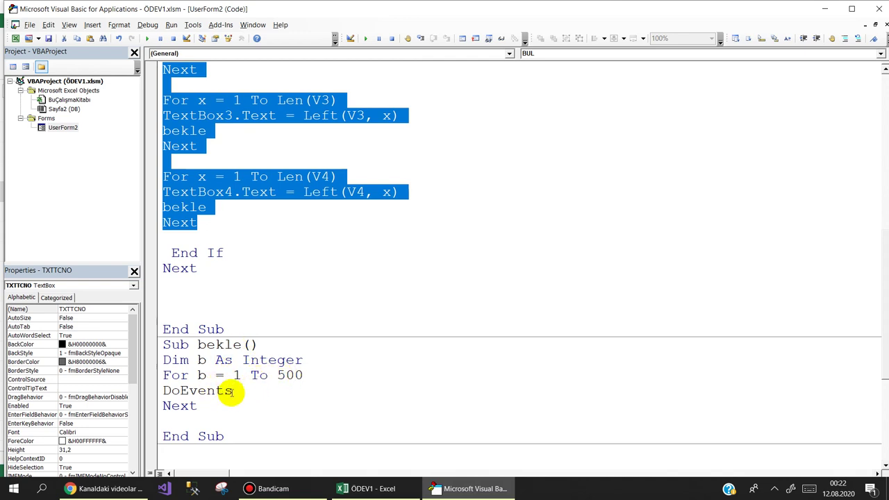
{"action": "left_click_drag", "start_coordinate": [199, 406], "coordinate": [155, 384]}
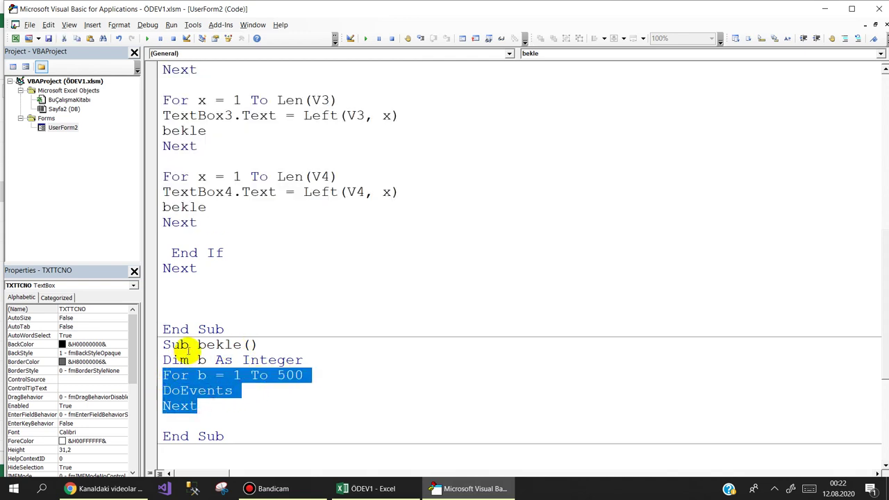
{"action": "left_click", "coordinate": [325, 373]}
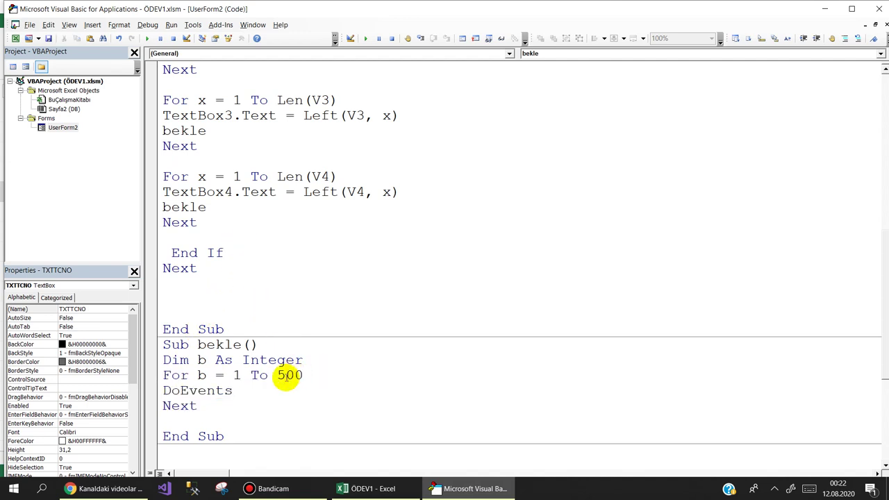
{"action": "left_click_drag", "start_coordinate": [285, 375], "coordinate": [276, 375]}
{"action": "type", "text": "1"}
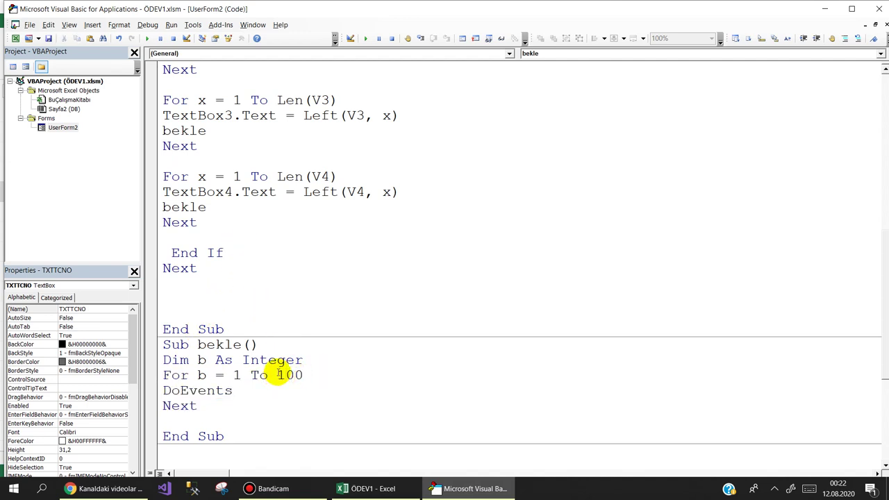
{"action": "type", "text": "0"}
{"action": "left_click", "coordinate": [363, 314]}
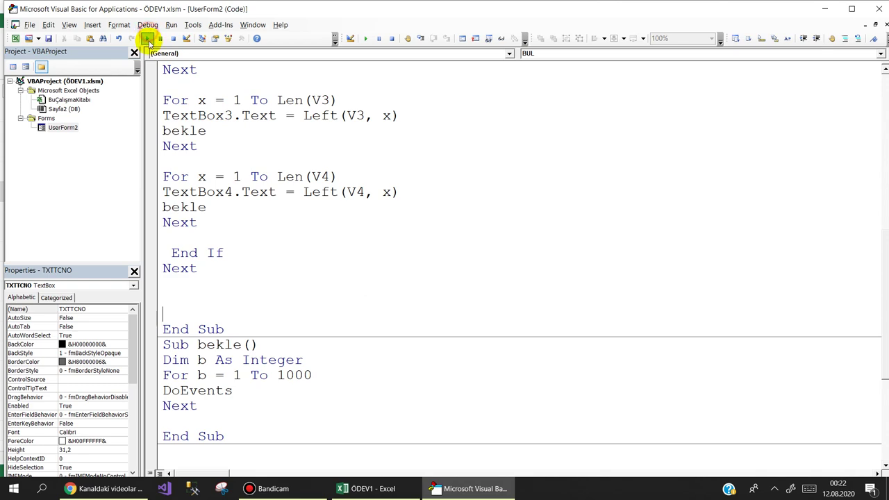
Run ARAMA FORMU, check the slower letter-by-letter fill from a TC number, then close it.
{"action": "left_click", "coordinate": [148, 40]}
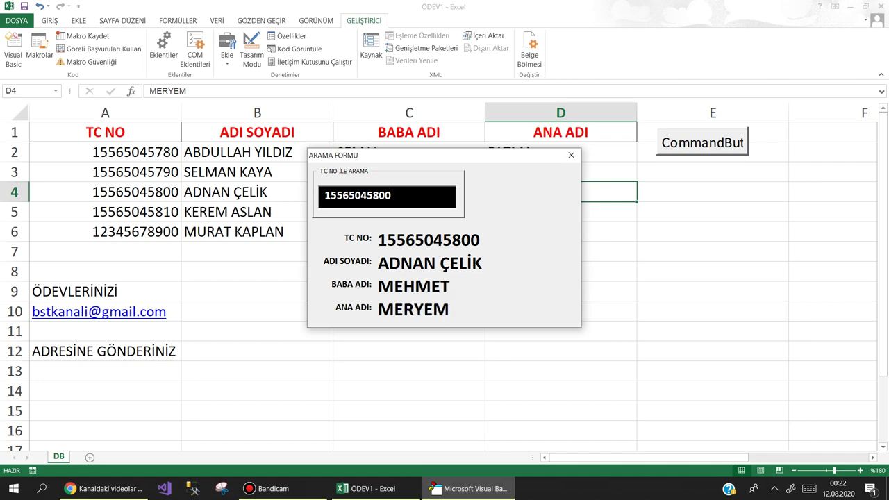
{"action": "left_click", "coordinate": [571, 155]}
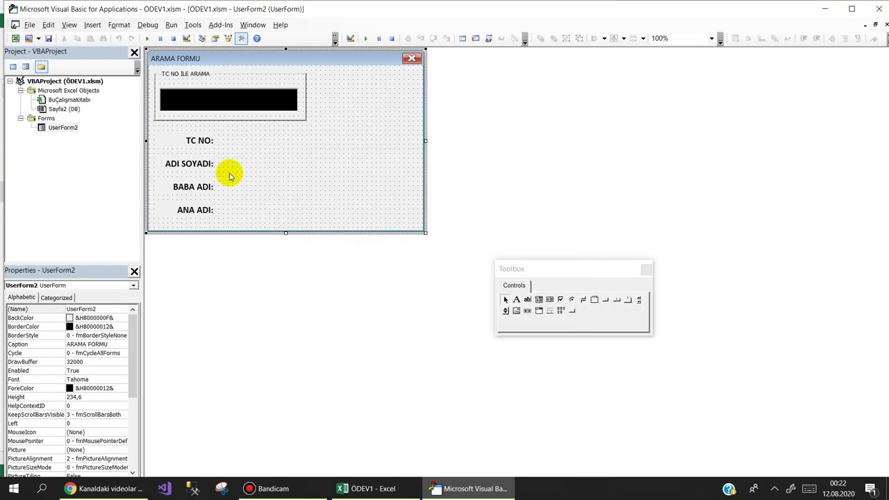
Open the search box's code and change bekle's loop limit from 1000 back to 500.
{"action": "double_click", "coordinate": [243, 95]}
{"action": "scroll", "coordinate": [354, 337], "scroll_direction": "up", "scroll_amount": 3}
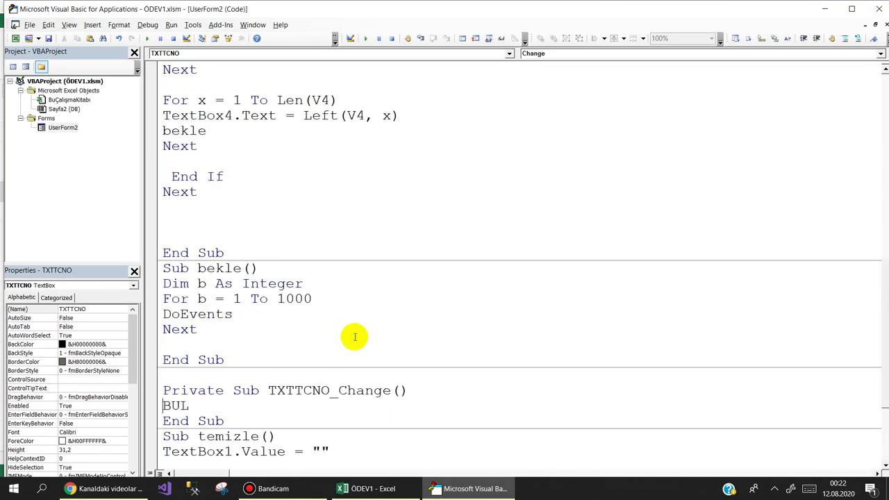
{"action": "scroll", "coordinate": [352, 339], "scroll_direction": "up", "scroll_amount": 3}
{"action": "scroll", "coordinate": [320, 350], "scroll_direction": "down", "scroll_amount": 2}
{"action": "left_click", "coordinate": [285, 345]}
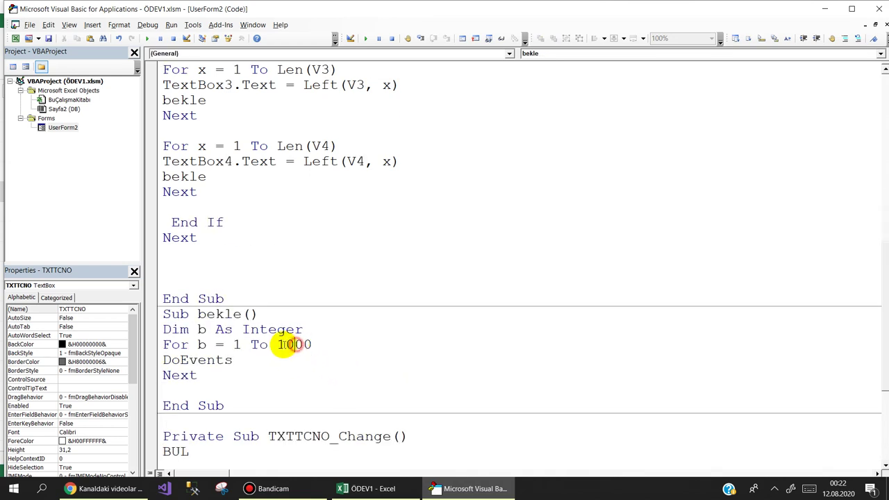
{"action": "type", "text": "5"}
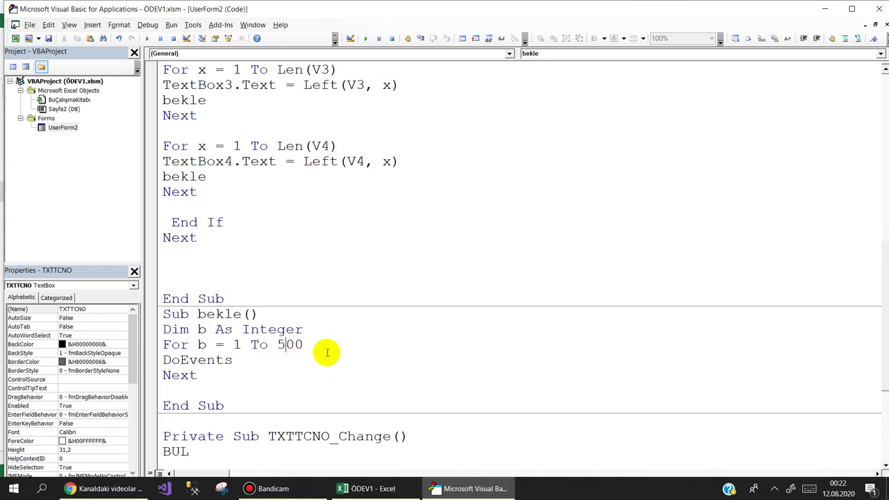
{"action": "left_click", "coordinate": [323, 352]}
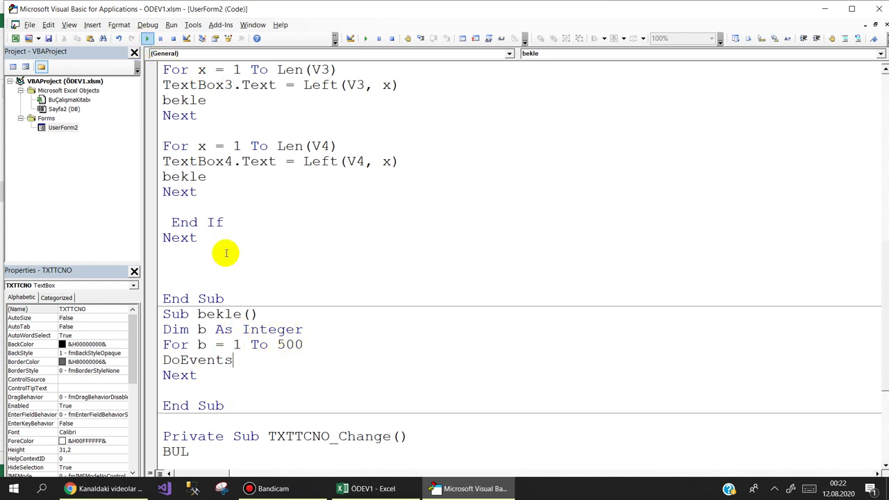
Rerun ARAMA FORMU, enter a TC number to fill a record, close it and restore the editor.
{"action": "left_click", "coordinate": [150, 38]}
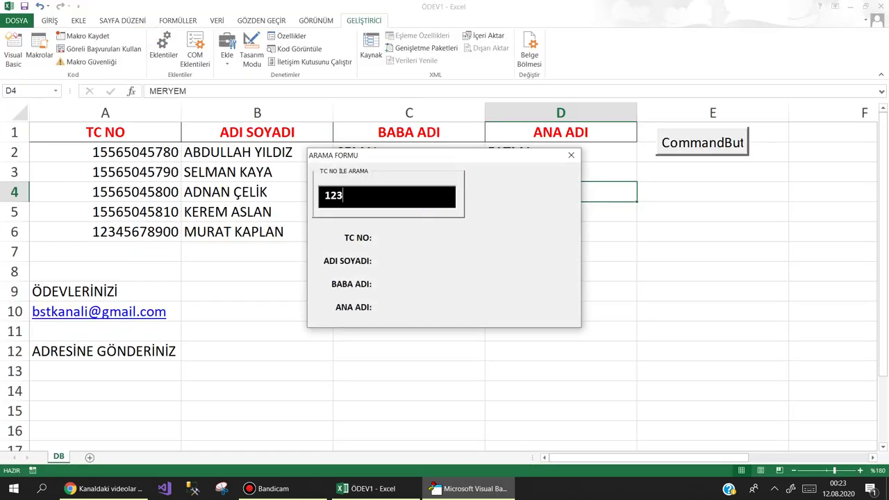
{"action": "type", "text": "00"}
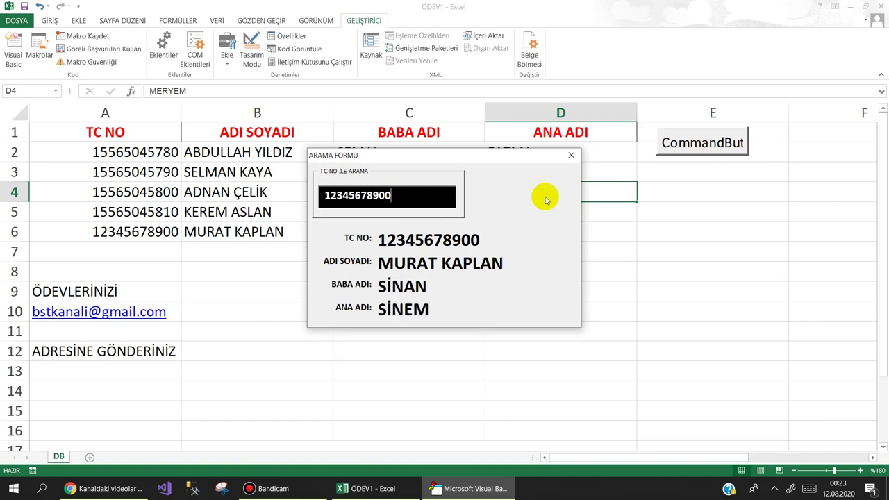
{"action": "left_click", "coordinate": [571, 155]}
{"action": "left_click", "coordinate": [467, 486]}
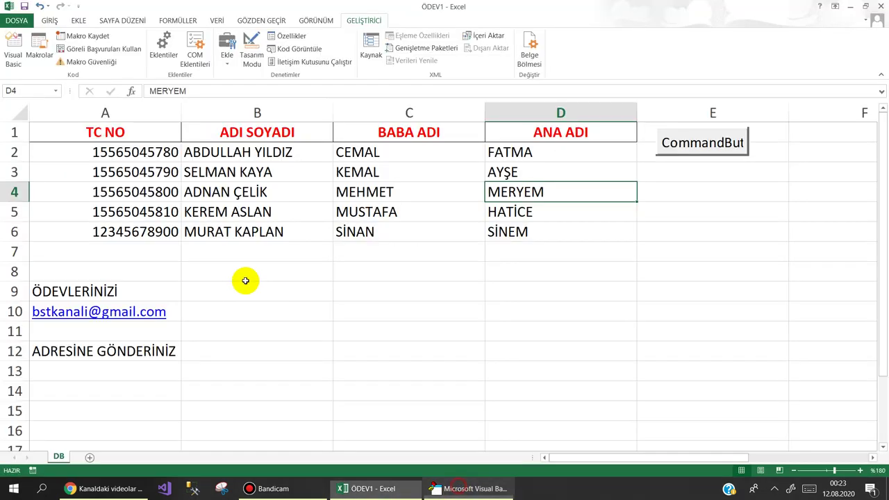
{"action": "left_click", "coordinate": [465, 488]}
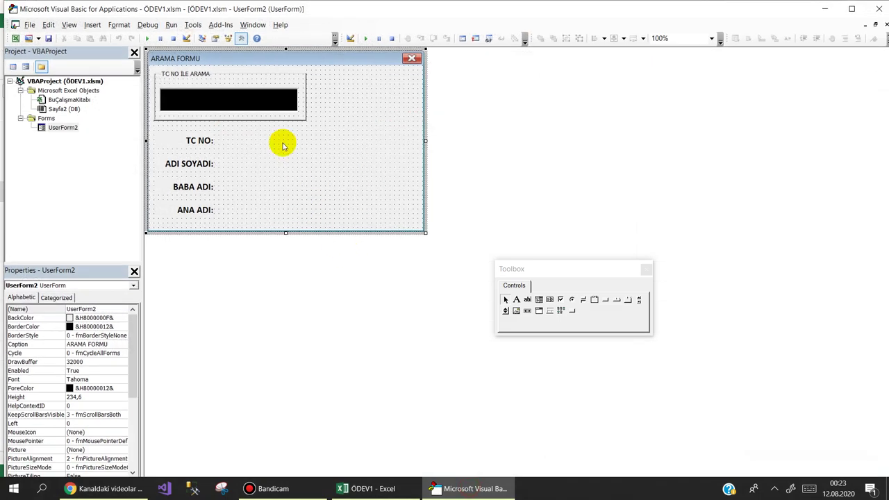
Open UserForm2's code and select the For x = 1 To Len(V1) … Next loop filling TextBox1.
{"action": "double_click", "coordinate": [268, 114]}
{"action": "scroll", "coordinate": [323, 212], "scroll_direction": "up", "scroll_amount": 5}
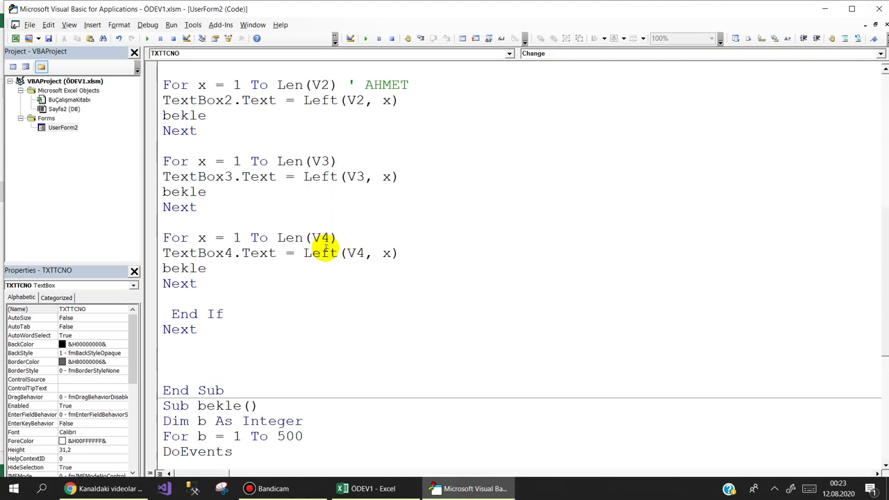
{"action": "scroll", "coordinate": [322, 300], "scroll_direction": "up", "scroll_amount": 8}
{"action": "scroll", "coordinate": [328, 287], "scroll_direction": "down", "scroll_amount": 2}
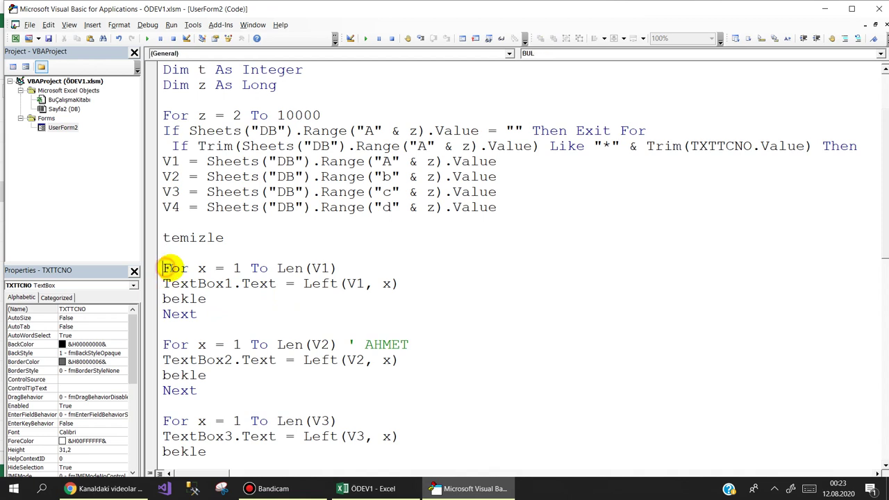
{"action": "left_click_drag", "start_coordinate": [164, 268], "coordinate": [225, 314]}
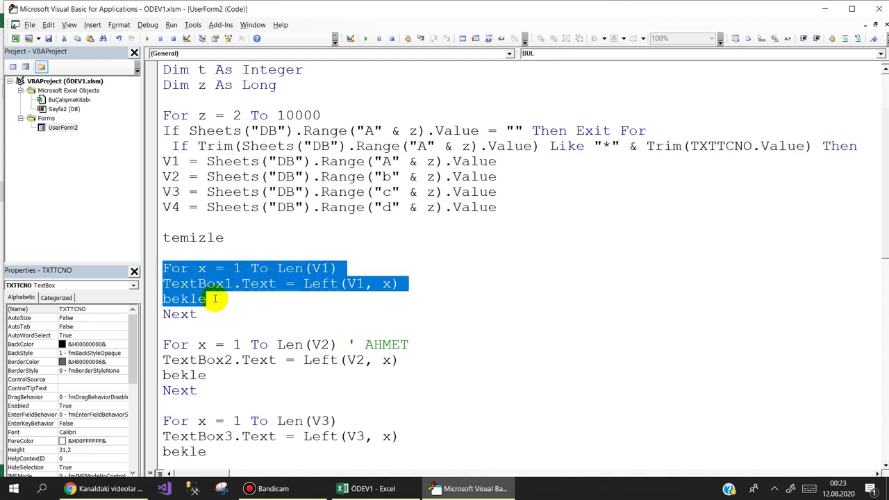
{"action": "left_click", "coordinate": [284, 247]}
{"action": "left_click", "coordinate": [213, 314]}
{"action": "key", "text": "shift+Up"}
{"action": "key", "text": "shift+Up"}
{"action": "key", "text": "shift+Up"}
{"action": "key", "text": "shift+Home"}
{"action": "key", "text": "ctrl+c"}
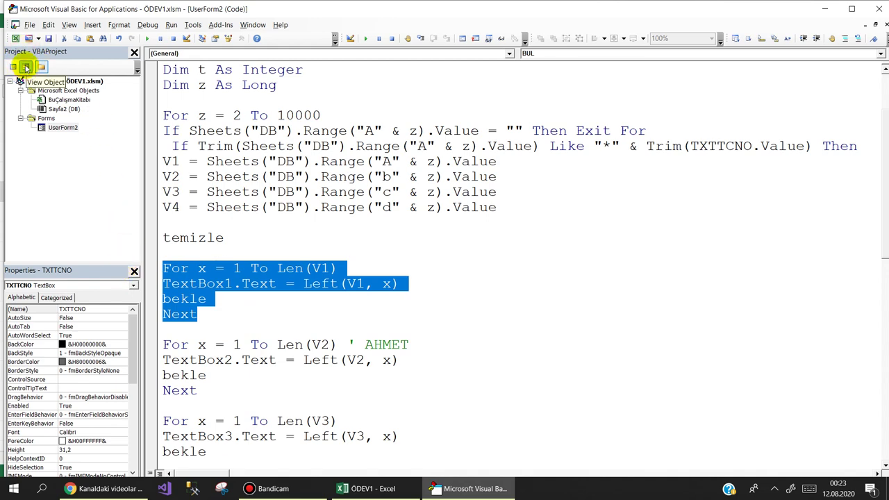
Insert a new UserForm1, widen it, and draw two wide text boxes, one above the other.
{"action": "left_click", "coordinate": [28, 38]}
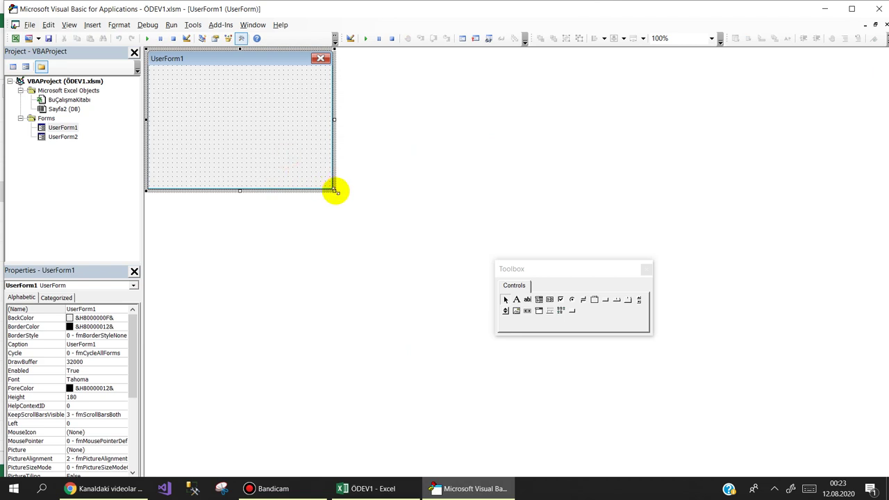
{"action": "left_click_drag", "start_coordinate": [334, 189], "coordinate": [711, 218]}
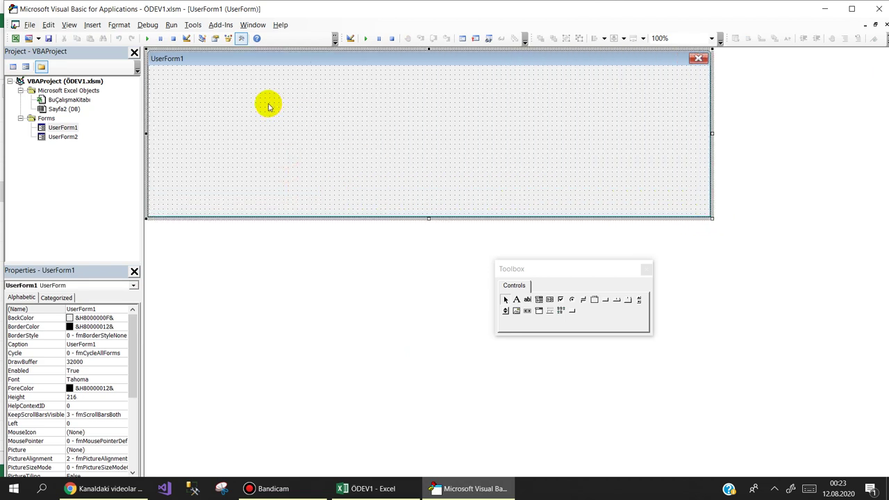
{"action": "left_click", "coordinate": [527, 299]}
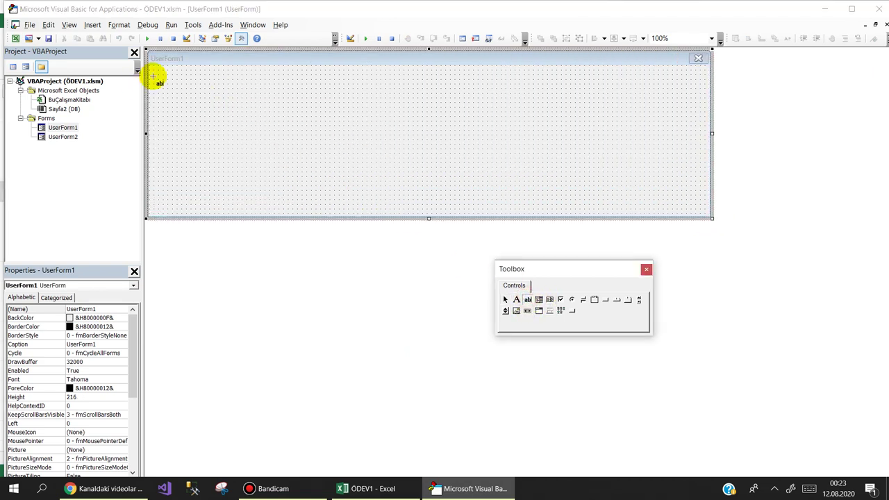
{"action": "mouse_move", "coordinate": [153, 75]}
{"action": "left_mouse_down"}
{"action": "mouse_move", "coordinate": [503, 101]}
{"action": "mouse_move", "coordinate": [509, 93]}
{"action": "left_mouse_up"}
{"action": "left_click", "coordinate": [235, 115]}
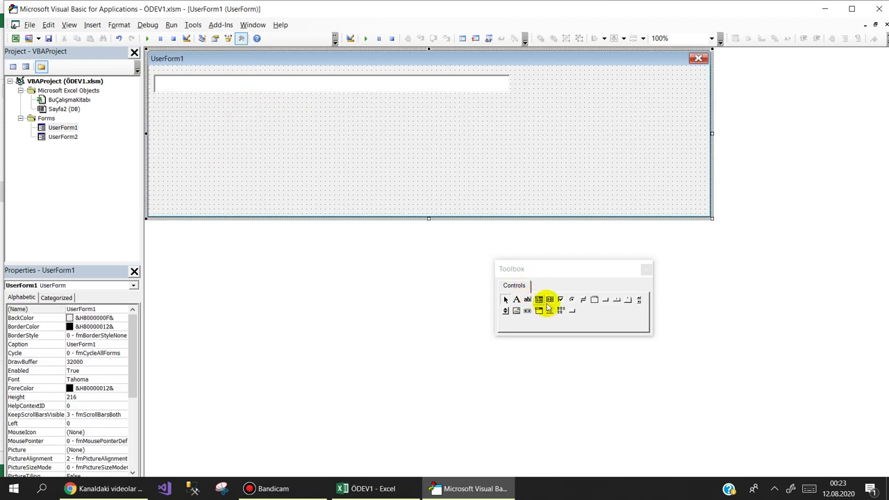
{"action": "left_click", "coordinate": [527, 300]}
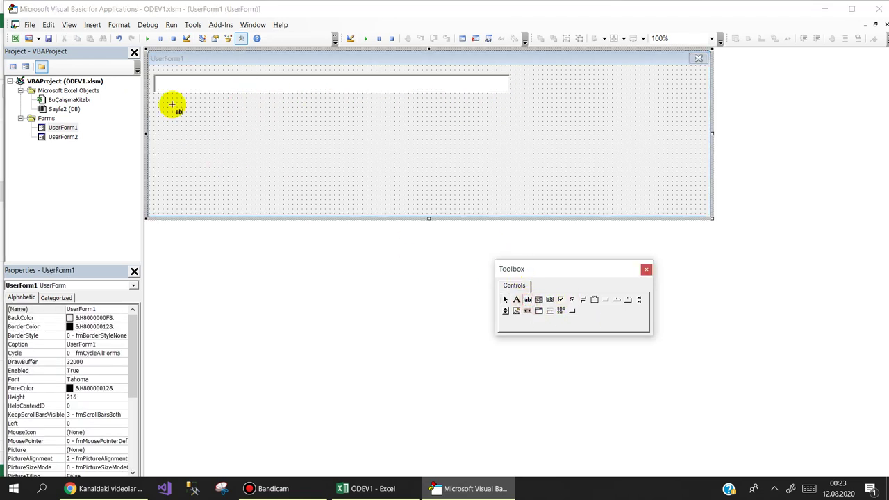
{"action": "left_click_drag", "start_coordinate": [154, 108], "coordinate": [511, 131]}
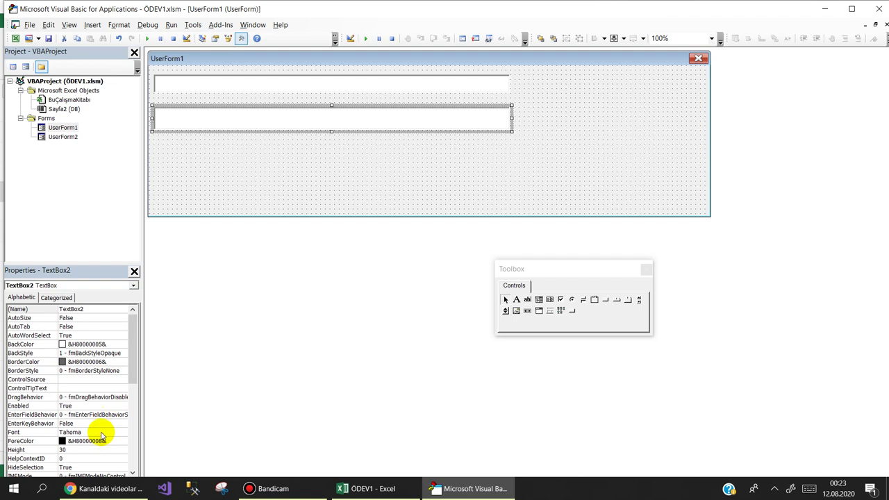
Set TextBox2's font to Calibri, bold, size 14.
{"action": "left_click", "coordinate": [120, 432]}
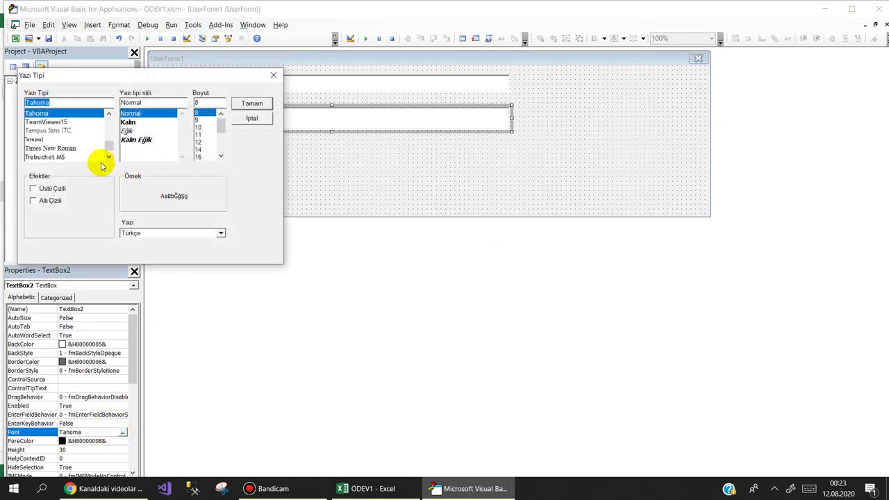
{"action": "scroll", "coordinate": [70, 138], "scroll_direction": "up", "scroll_amount": 10}
{"action": "left_click", "coordinate": [33, 124]}
{"action": "left_click", "coordinate": [132, 148]}
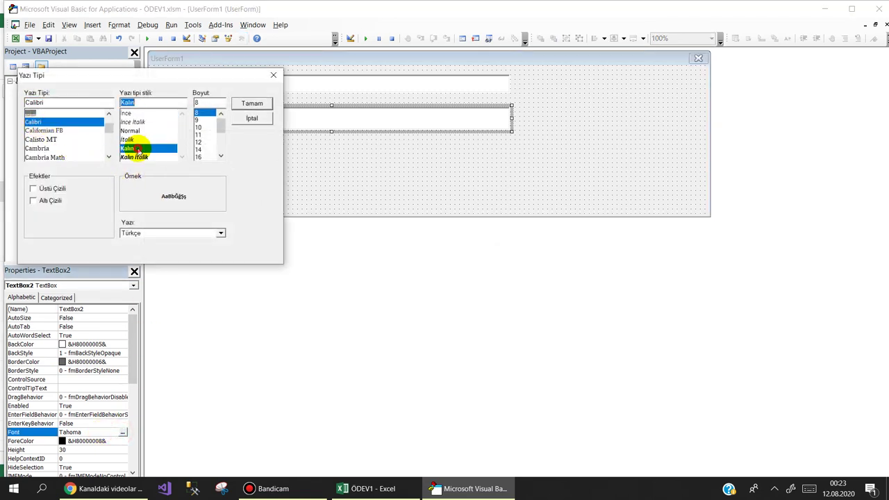
{"action": "left_click", "coordinate": [201, 150]}
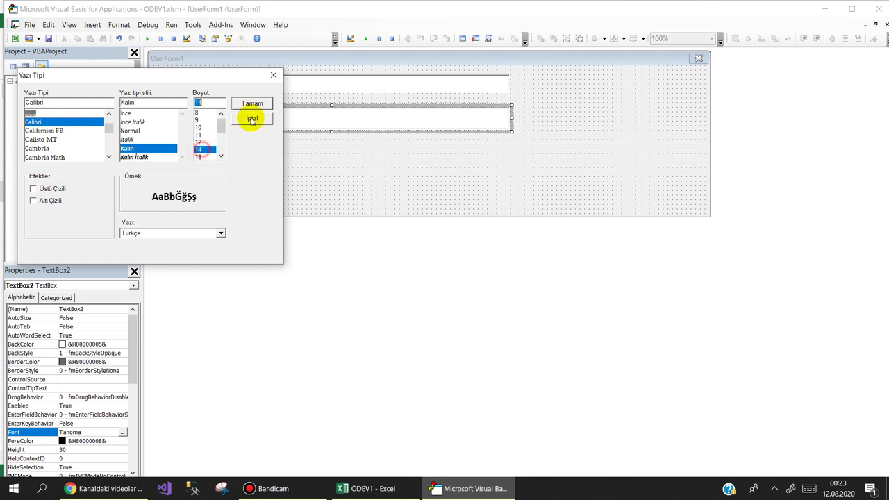
{"action": "left_click", "coordinate": [252, 104]}
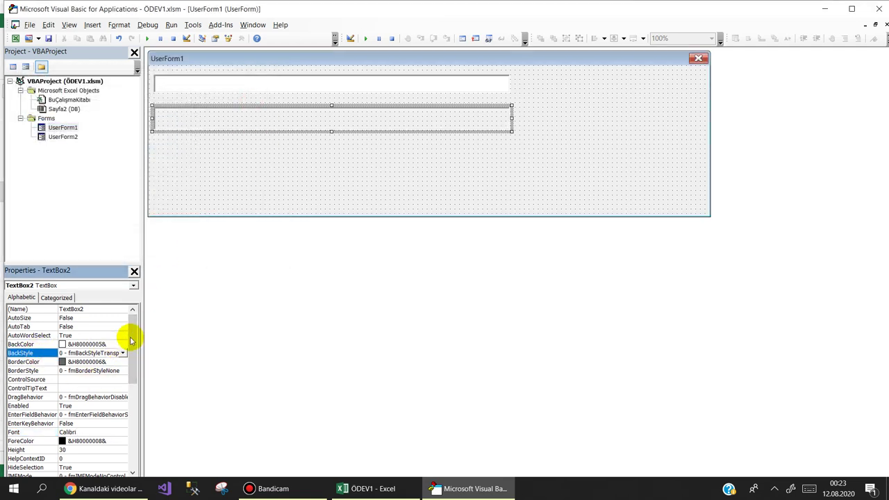
Give TextBox2 the 0 - fmSpecialEffectFlat special effect so it blends into the form.
{"action": "left_click_drag", "start_coordinate": [131, 351], "coordinate": [144, 432]}
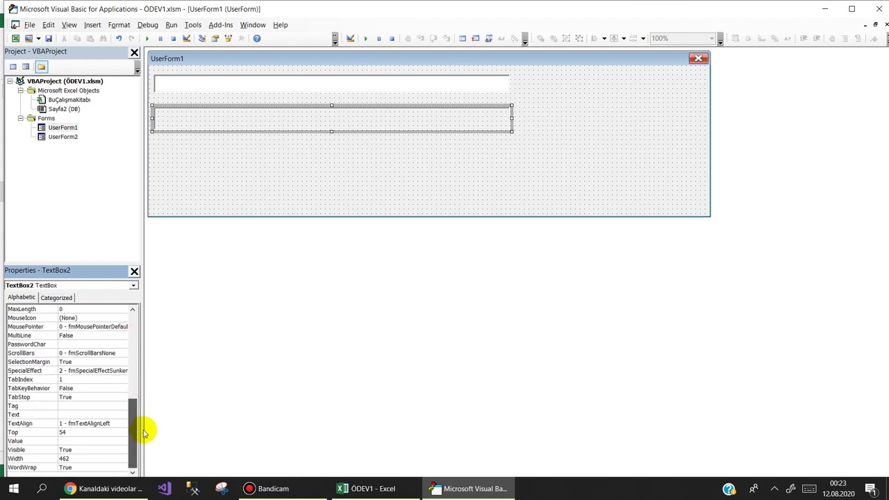
{"action": "double_click", "coordinate": [26, 371]}
{"action": "double_click", "coordinate": [26, 371]}
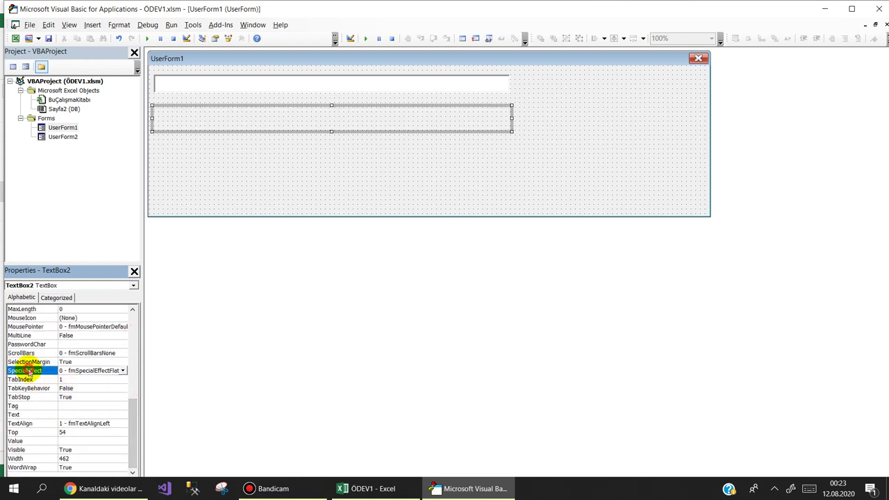
{"action": "left_click", "coordinate": [234, 169]}
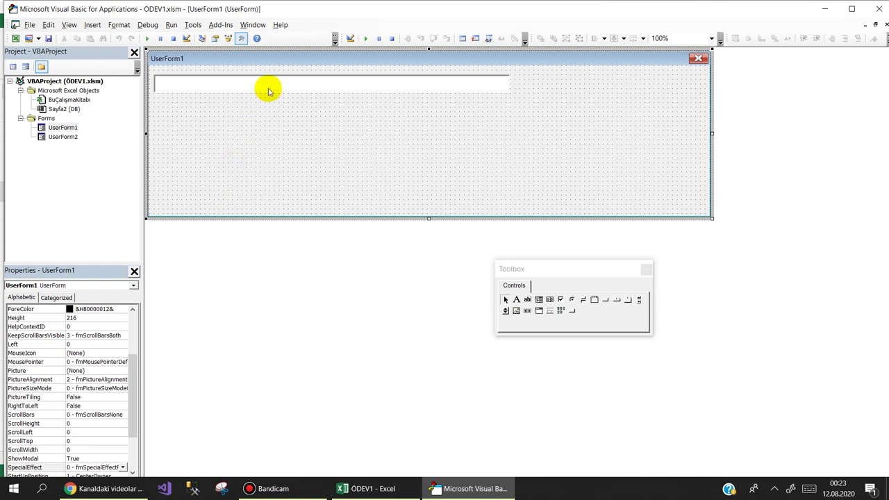
{"action": "left_click", "coordinate": [268, 89]}
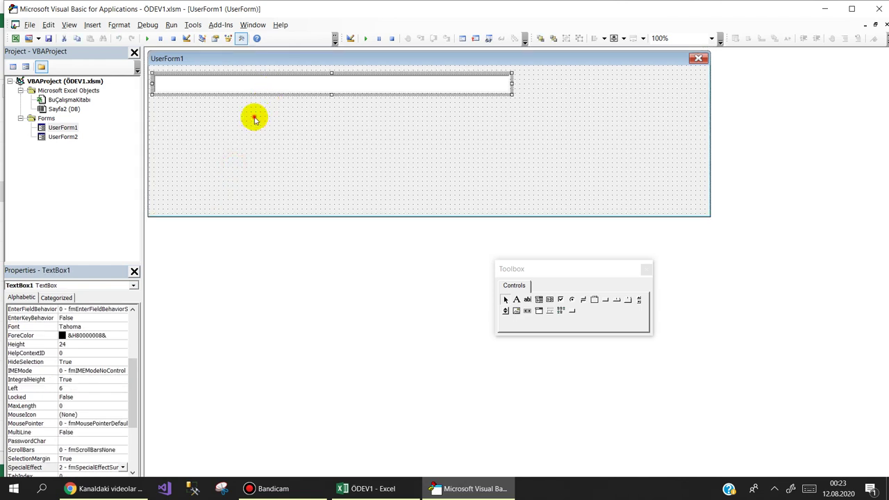
{"action": "left_click", "coordinate": [277, 157]}
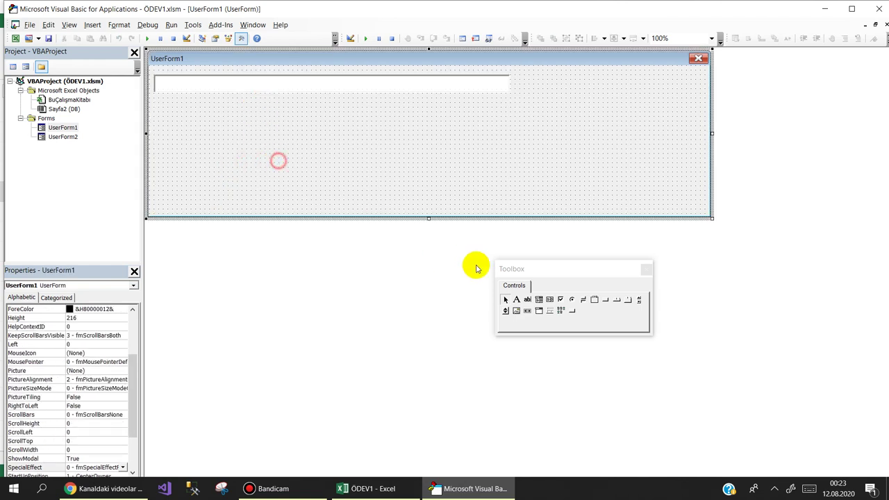
Place a command button captioned Yaz below the text boxes, discarding an accidentally added frame.
{"action": "left_click", "coordinate": [595, 301]}
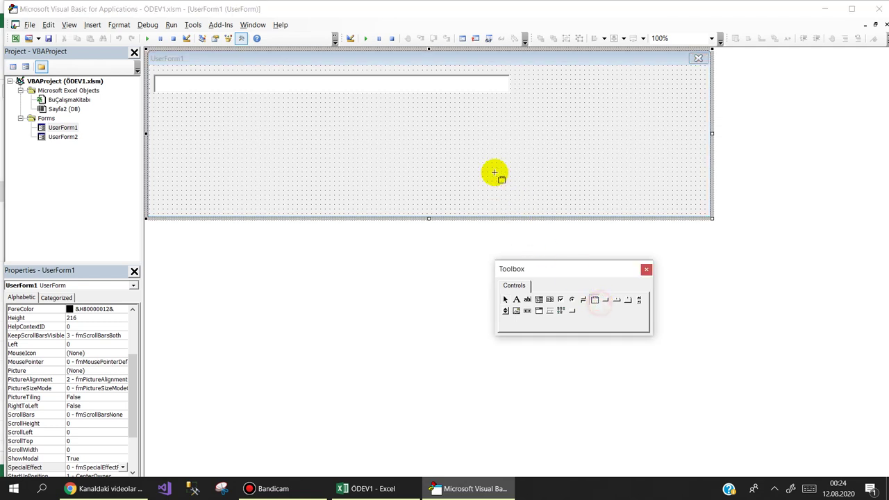
{"action": "left_click", "coordinate": [476, 134]}
{"action": "key", "text": "Delete"}
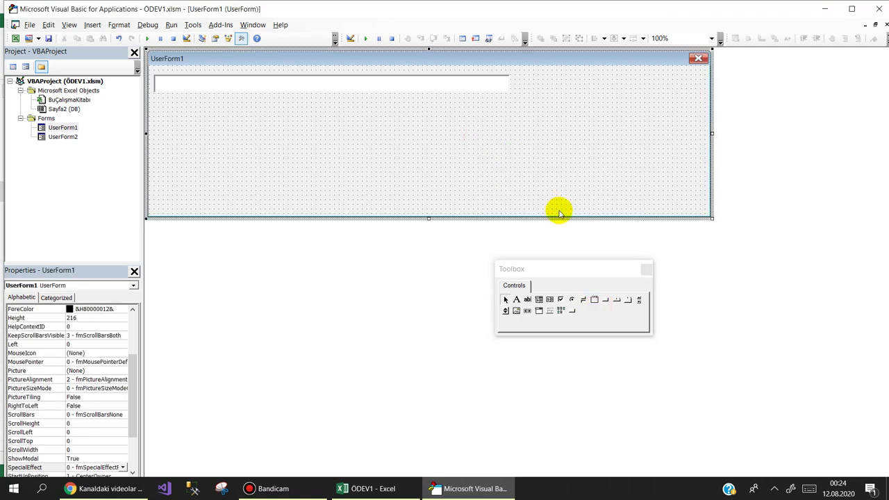
{"action": "left_click", "coordinate": [604, 300]}
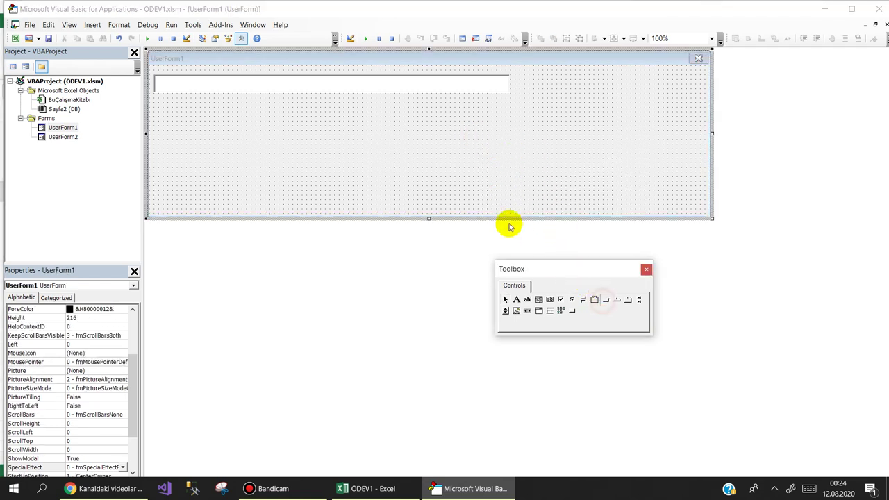
{"action": "left_click", "coordinate": [466, 171]}
{"action": "left_click", "coordinate": [517, 181]}
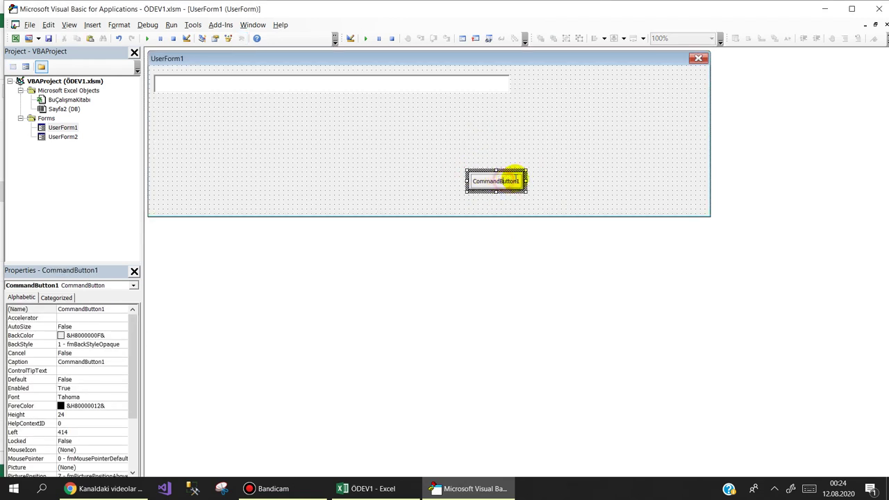
{"action": "left_click_drag", "start_coordinate": [524, 181], "coordinate": [308, 183]}
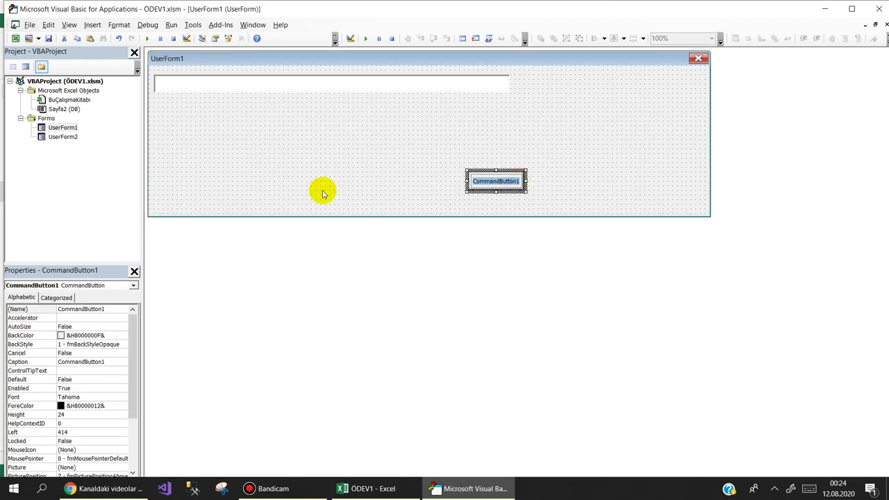
{"action": "type", "text": "y"}
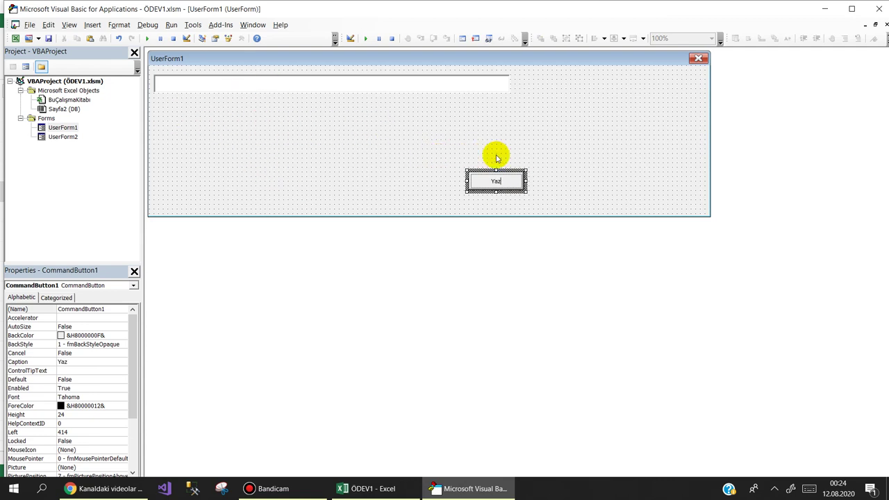
{"action": "left_click", "coordinate": [545, 157]}
Paste the loop into the Yaz click procedure and declare Dim V1 As String and Dim x As Integer.
{"action": "double_click", "coordinate": [499, 182]}
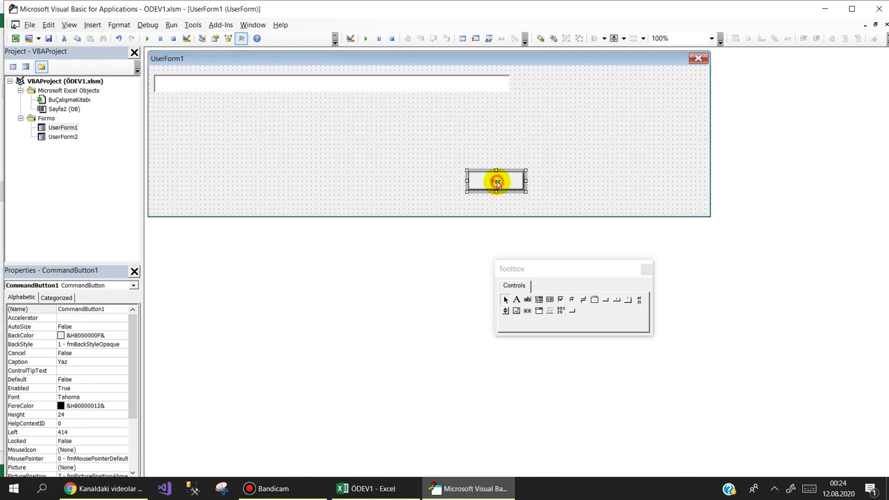
{"action": "key", "text": "ctrl+v"}
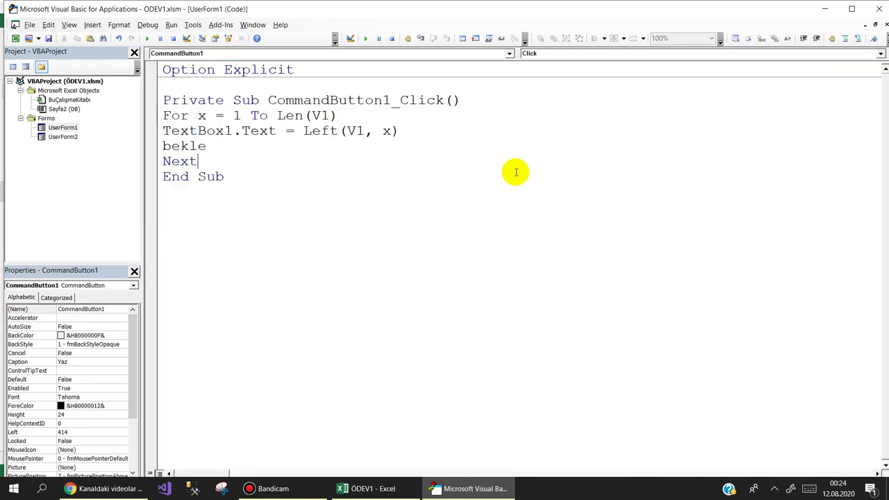
{"action": "left_click", "coordinate": [474, 111]}
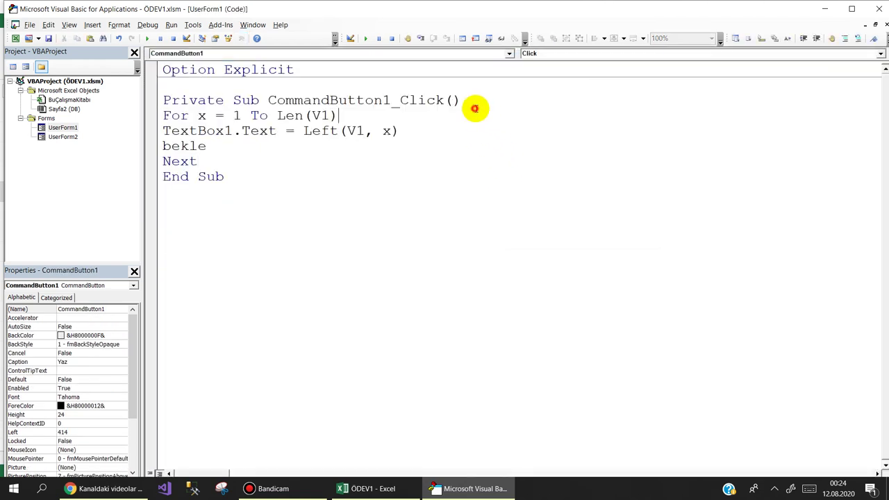
{"action": "key", "text": "Return"}
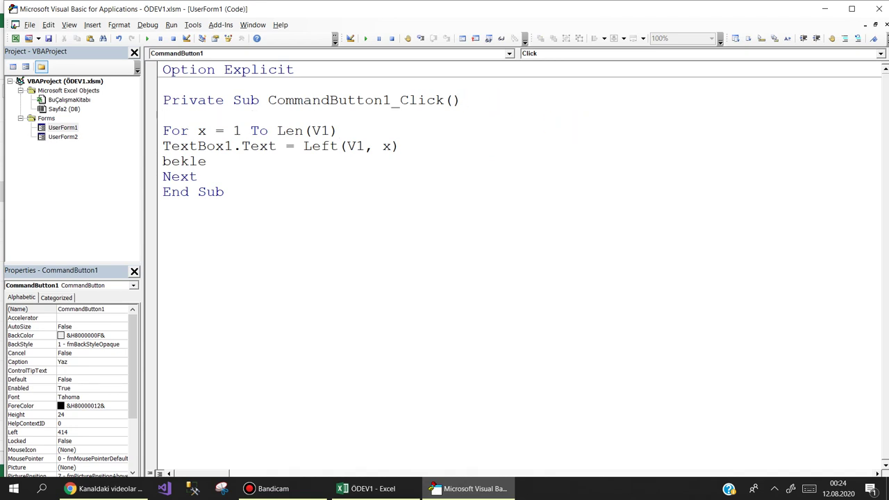
{"action": "type", "text": "dim"}
{"action": "type", "text": "V1 a"}
{"action": "type", "text": "s str"}
{"action": "key", "text": "Tab"}
{"action": "key", "text": "Return"}
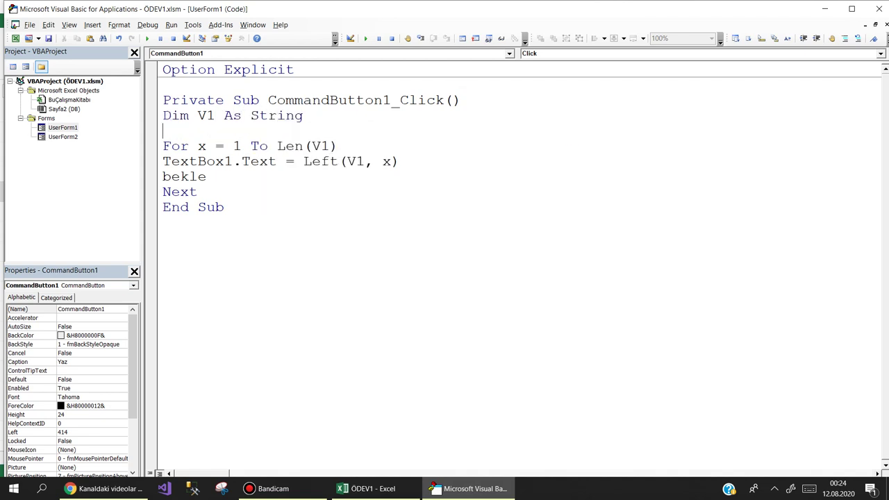
{"action": "type", "text": "dim x as "}
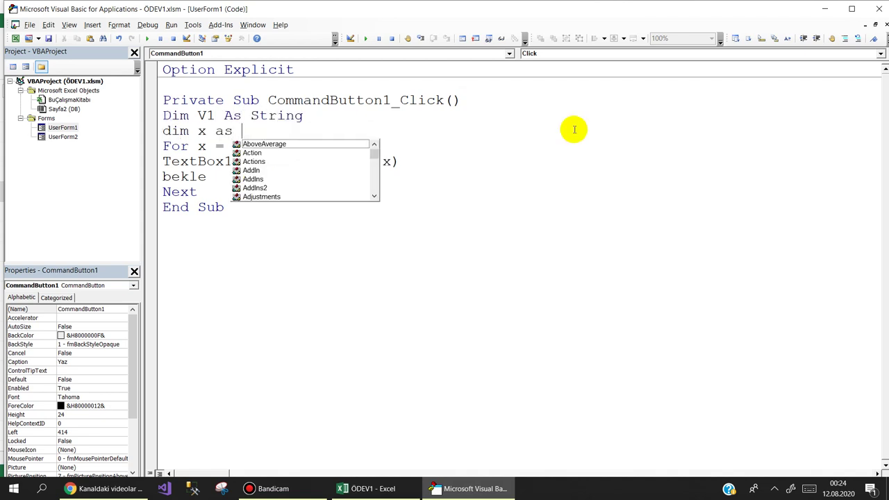
{"action": "type", "text": "int"}
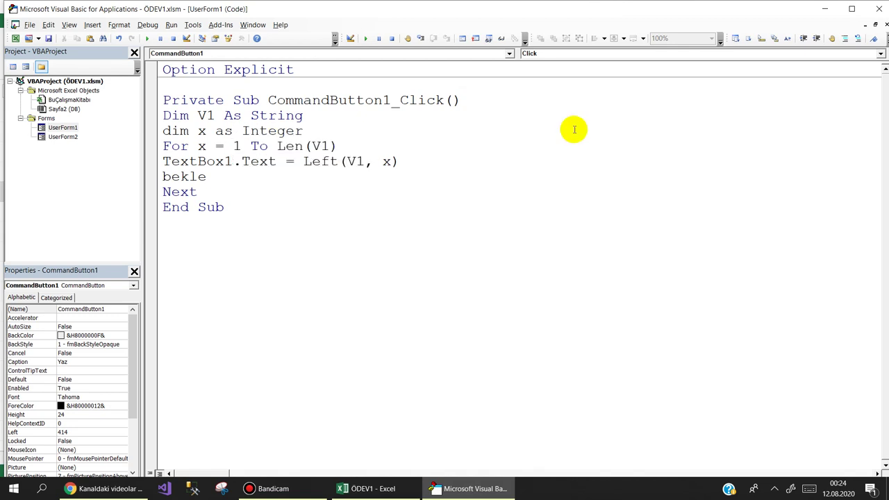
{"action": "key", "text": "Return"}
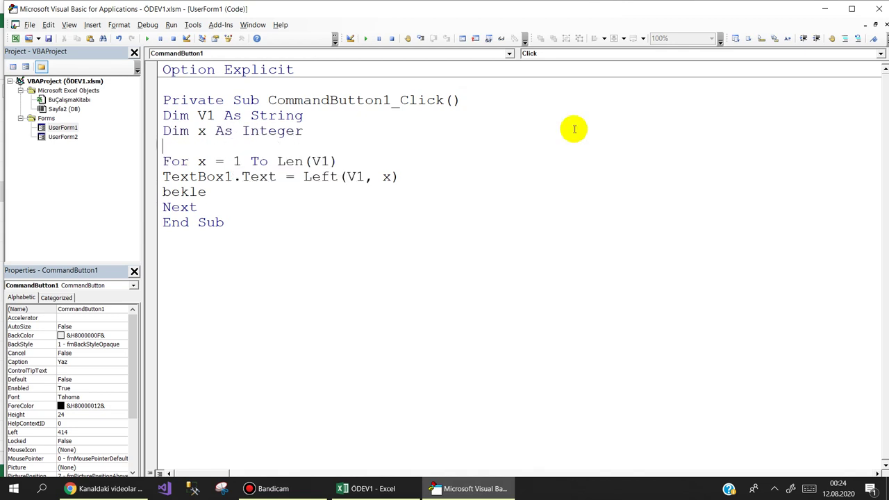
Add the line V1 = UCase(TextBox1.Value).
{"action": "type", "text": "v"}
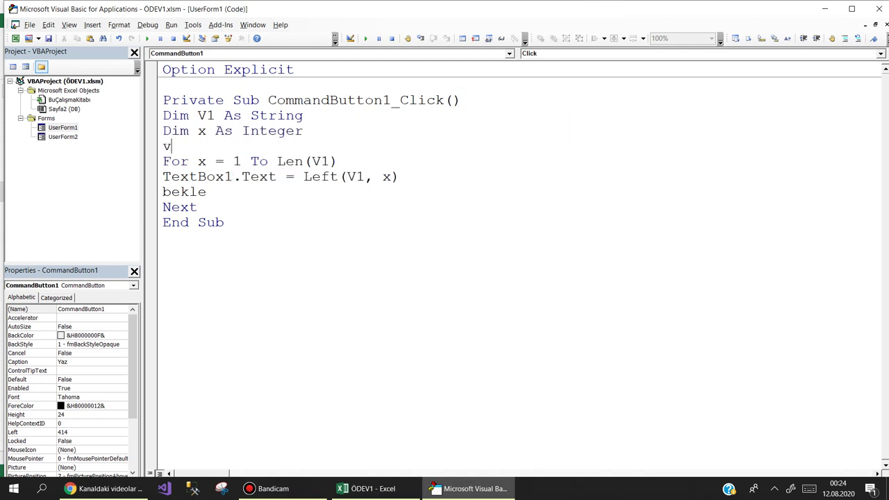
{"action": "type", "text": "1="}
{"action": "type", "text": "uca"}
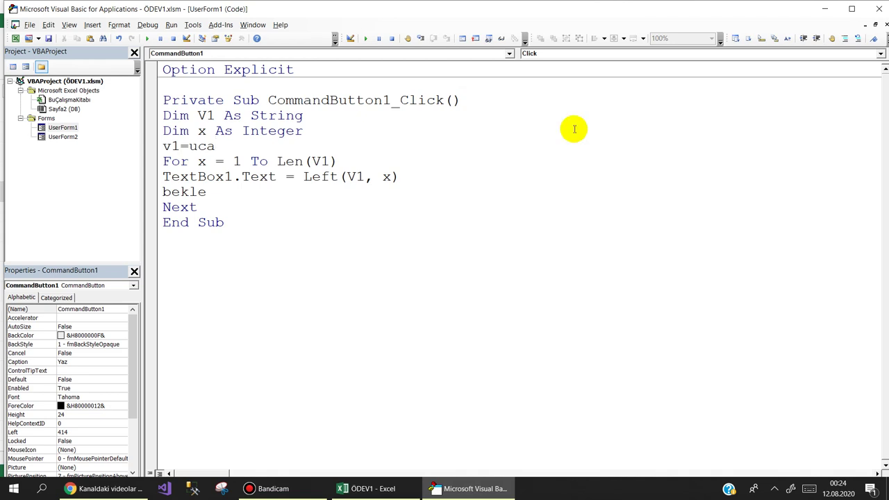
{"action": "key", "text": "ctrl+space"}
{"action": "type", "text": "("}
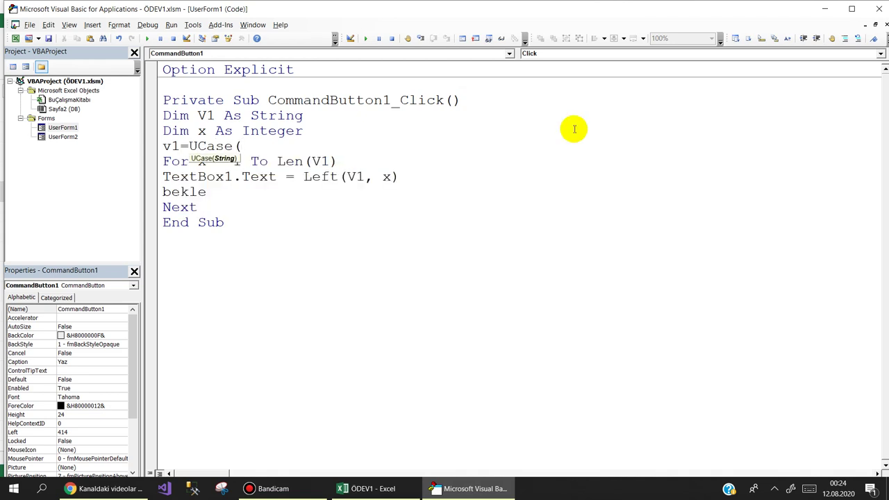
{"action": "type", "text": "text"}
{"action": "key", "text": "ctrl+space"}
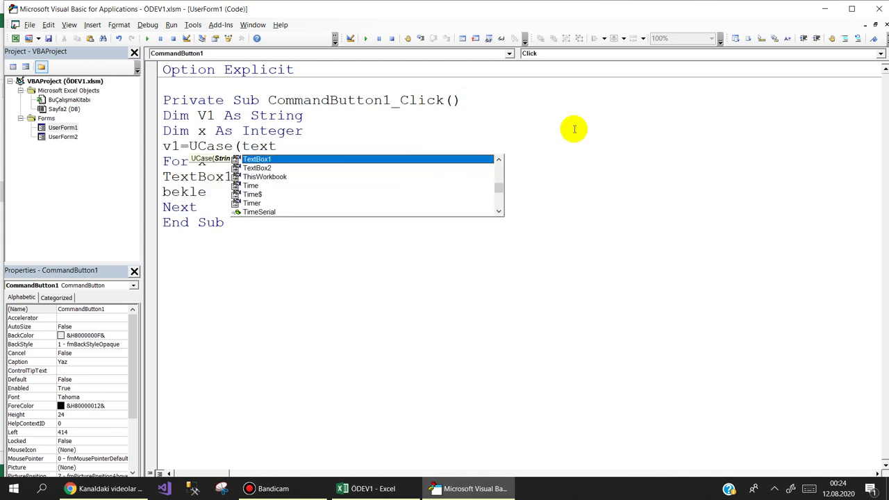
{"action": "type", "text": ".v"}
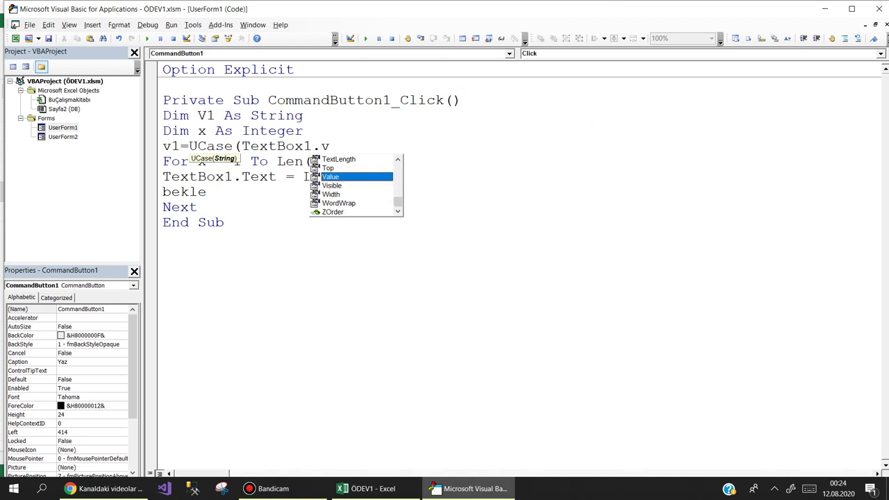
{"action": "type", "text": ")"}
{"action": "key", "text": "Return"}
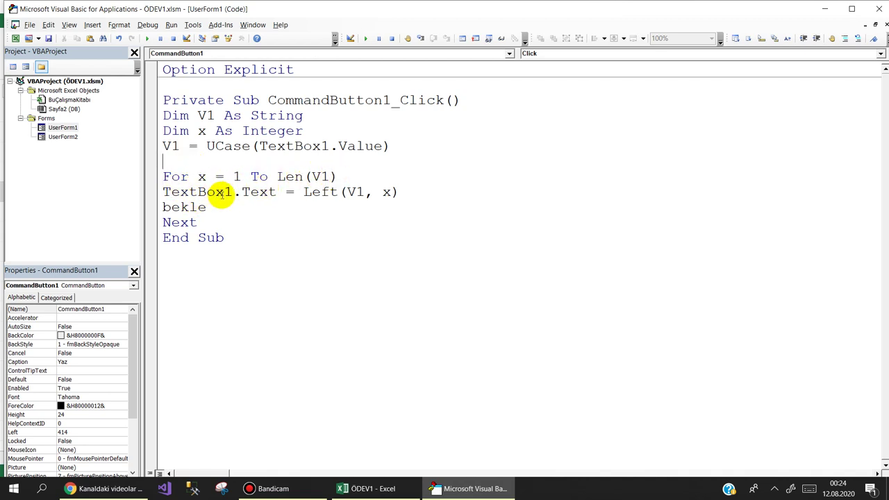
Change the loop's target from TextBox1 to TextBox2 and start a new line below End Sub.
{"action": "left_click", "coordinate": [225, 192]}
{"action": "key", "text": "Delete"}
{"action": "type", "text": "2"}
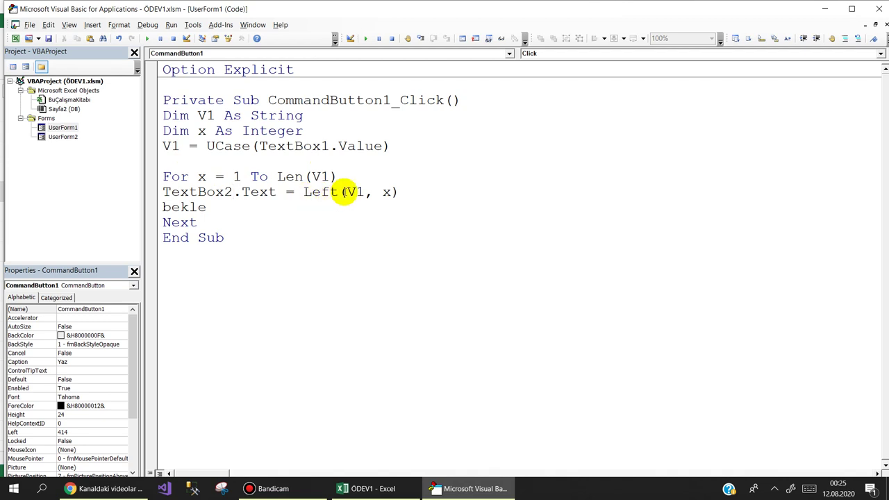
{"action": "left_click", "coordinate": [207, 207]}
{"action": "left_click_drag", "start_coordinate": [207, 207], "coordinate": [158, 206]}
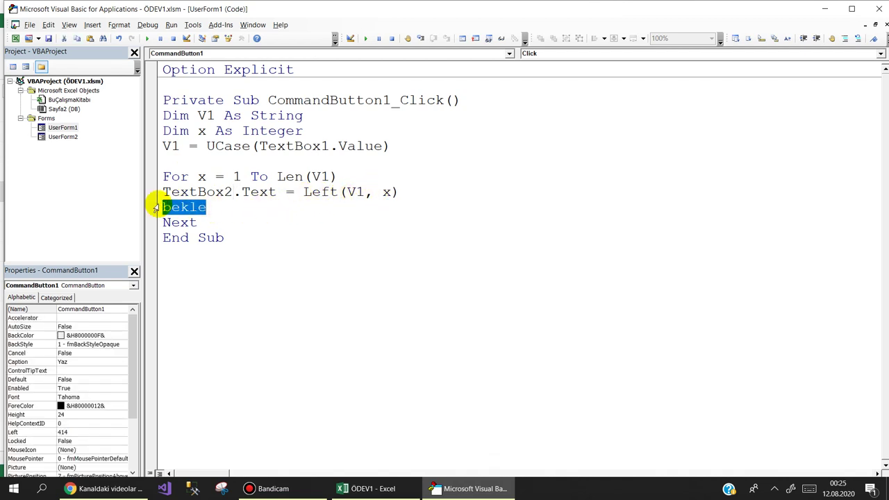
{"action": "left_click", "coordinate": [170, 254]}
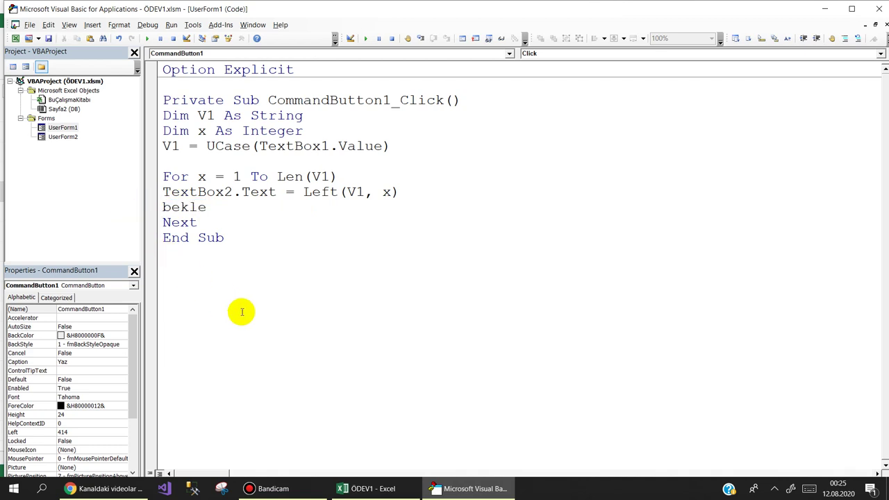
Write Sub bekle with Dim x As Integer and a For x = 1 To 500 DoEvents … Next loop.
{"action": "type", "text": "sub bek"}
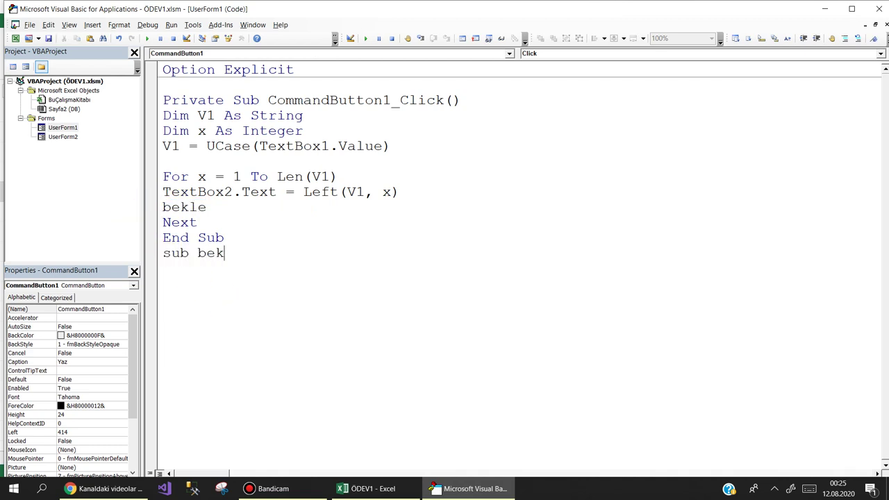
{"action": "type", "text": "le"}
{"action": "key", "text": "Return"}
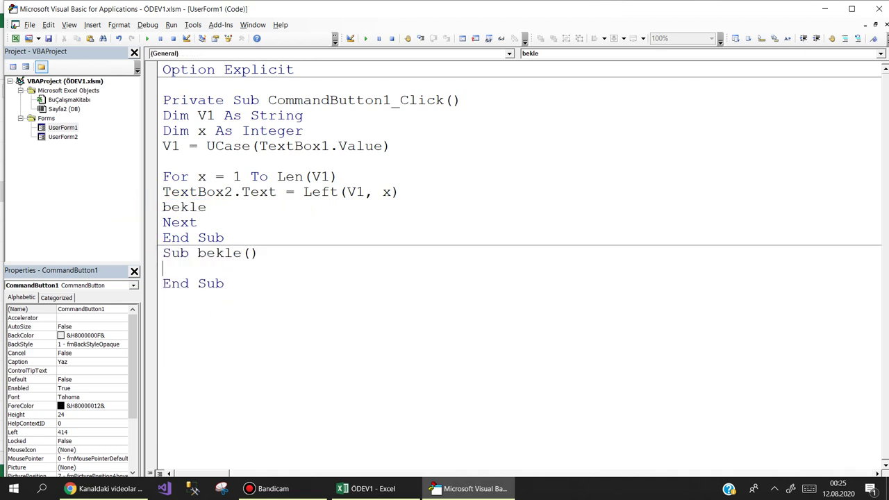
{"action": "type", "text": "dim x a"}
{"action": "type", "text": "s in"}
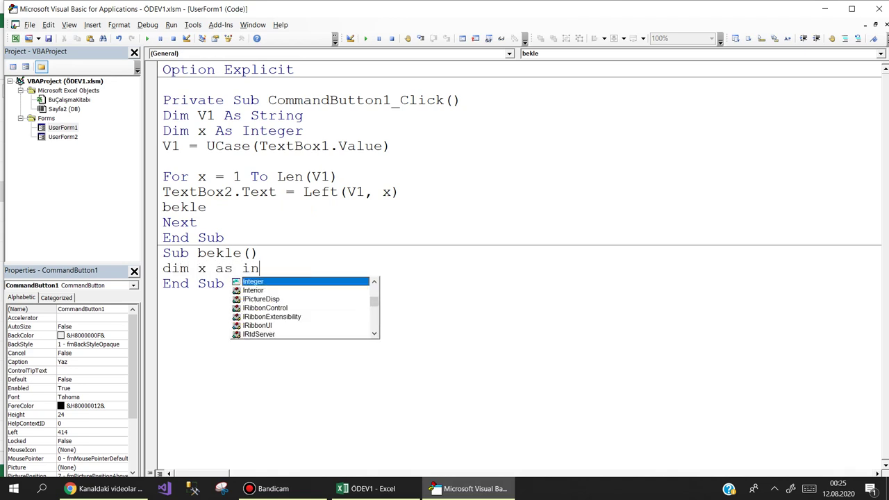
{"action": "key", "text": "Return"}
{"action": "type", "text": "fo"}
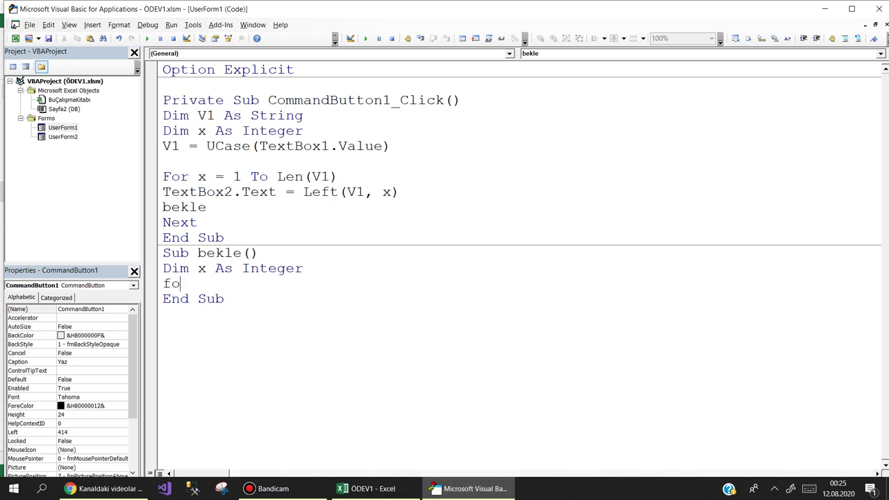
{"action": "type", "text": "r x=1 "}
{"action": "type", "text": "to "}
{"action": "type", "text": "500"}
{"action": "key", "text": "Return"}
{"action": "key", "text": "Return"}
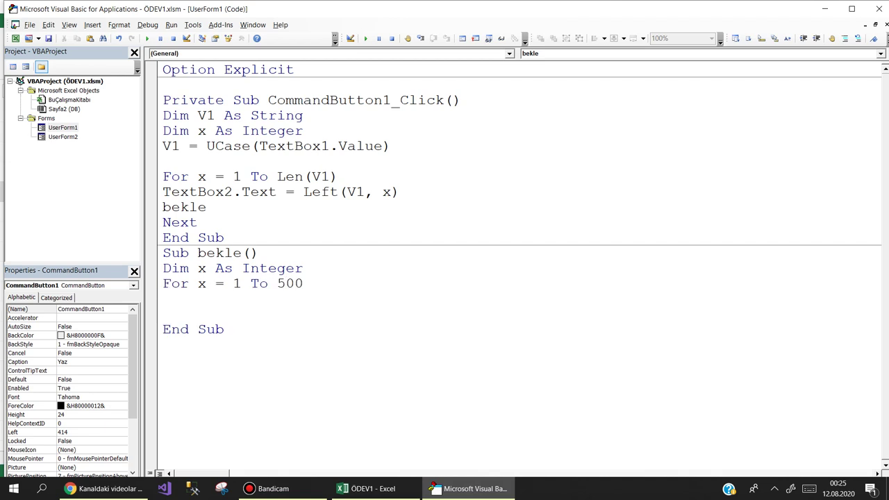
{"action": "type", "text": "doev"}
{"action": "key", "text": "ctrl+space"}
{"action": "key", "text": "Return"}
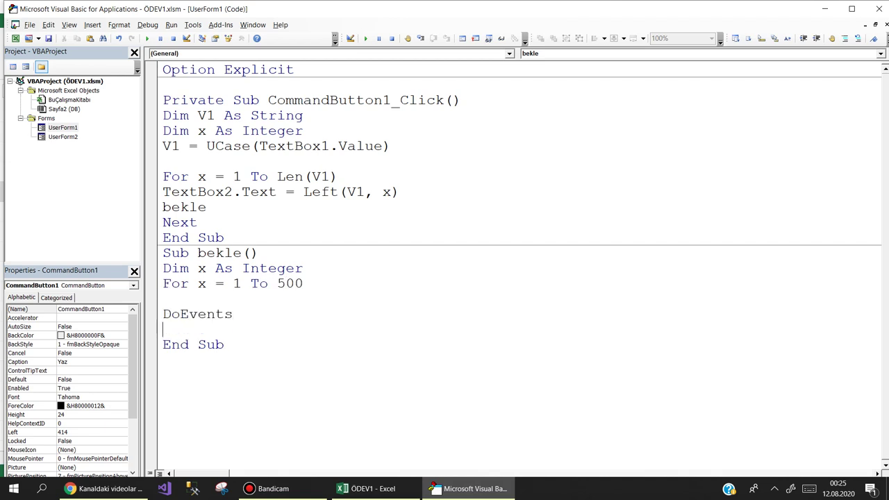
{"action": "type", "text": "nex"}
{"action": "type", "text": "t"}
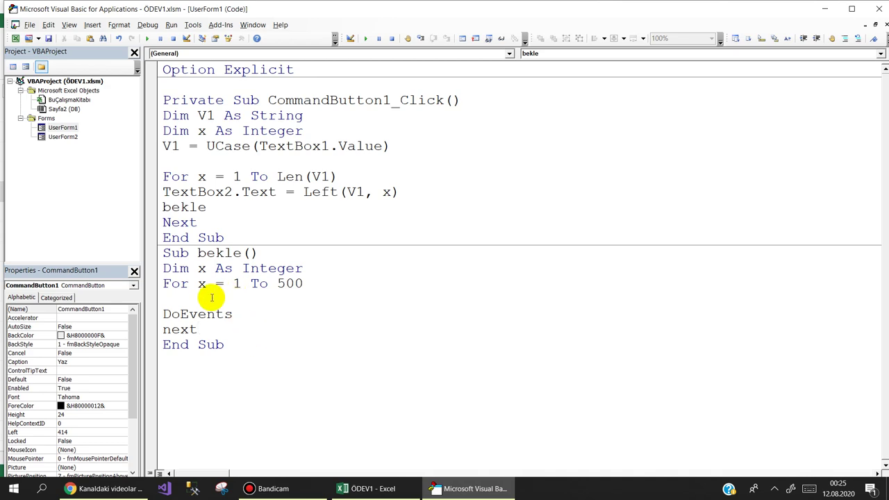
{"action": "left_click", "coordinate": [216, 299]}
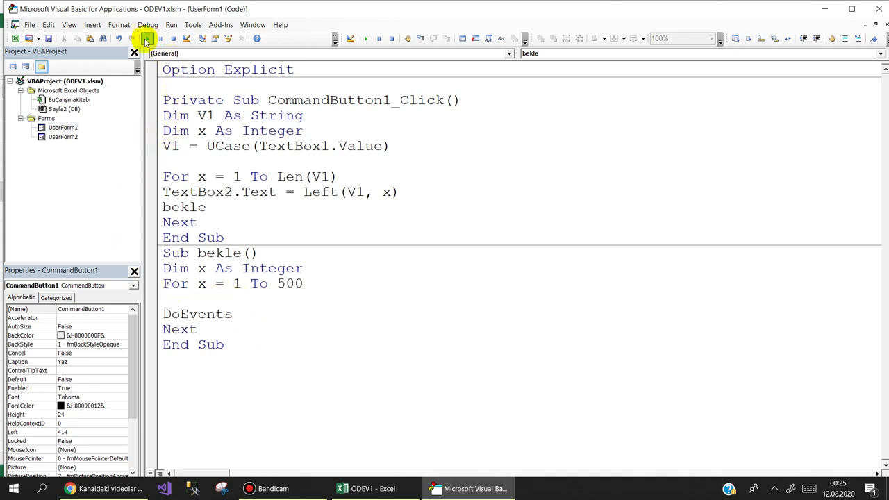
Run UserForm1, type a greeting and write it out in capitals with the Yaz button.
{"action": "left_click", "coordinate": [146, 38]}
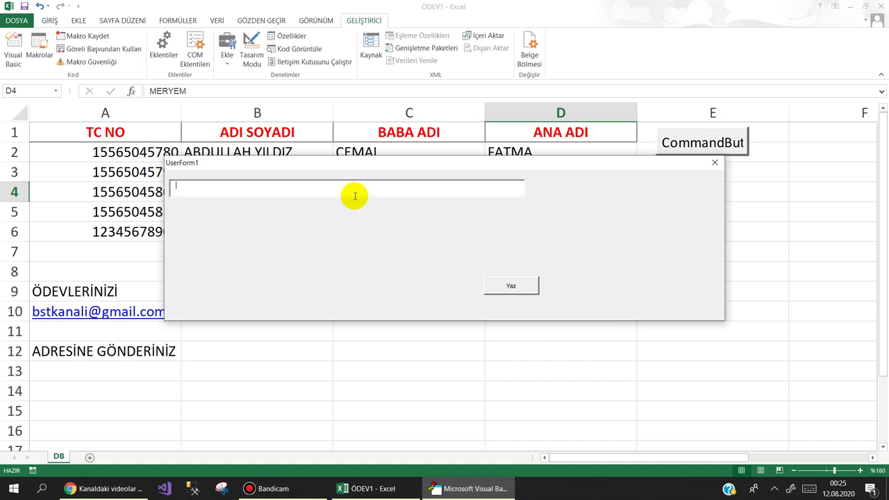
{"action": "type", "text": "merhaba dünya"}
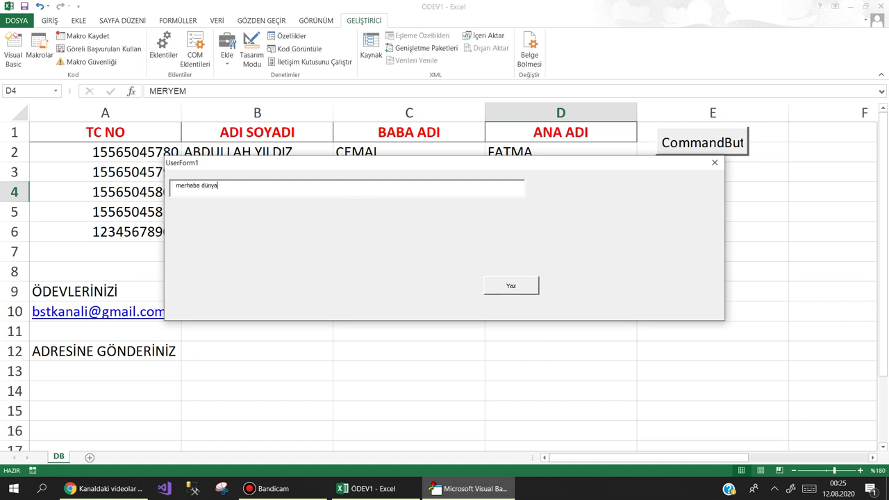
{"action": "left_click", "coordinate": [514, 286]}
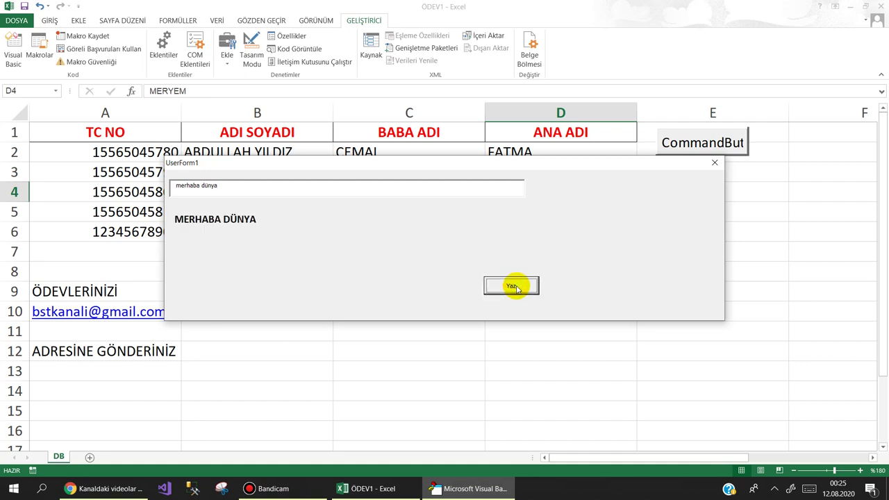
{"action": "left_click", "coordinate": [521, 288]}
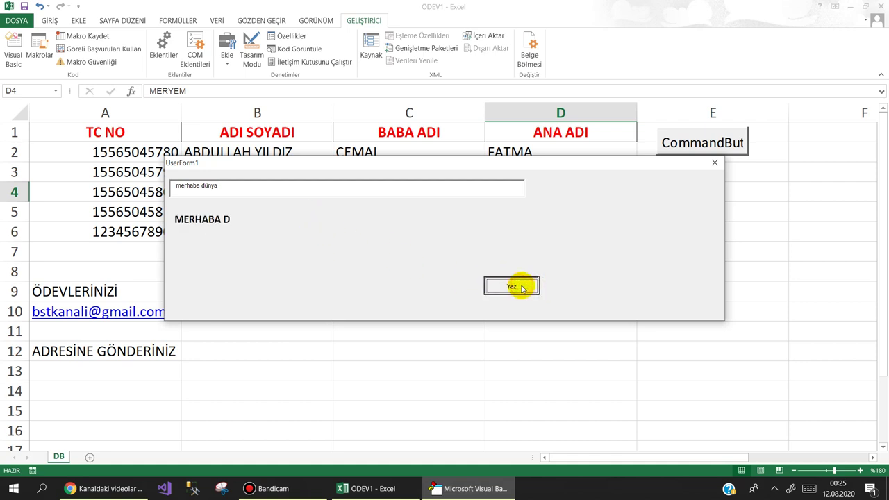
Extend the message, write it out again letter by letter, then close the form.
{"action": "left_click", "coordinate": [251, 182]}
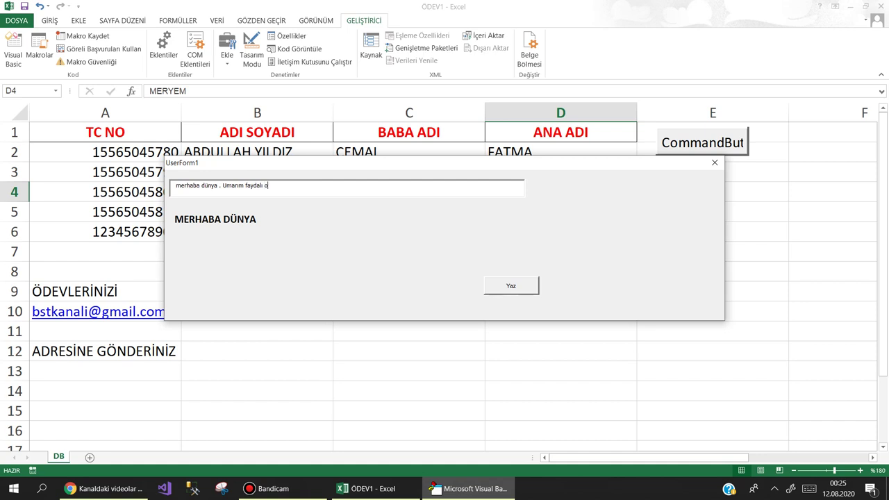
{"action": "type", "text": "lmu"}
{"action": "left_click", "coordinate": [504, 289]}
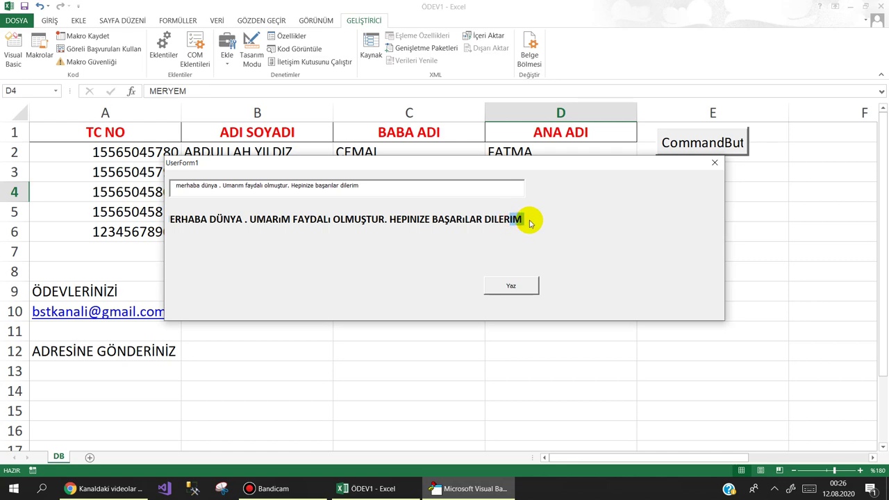
{"action": "left_click_drag", "start_coordinate": [528, 219], "coordinate": [509, 220]}
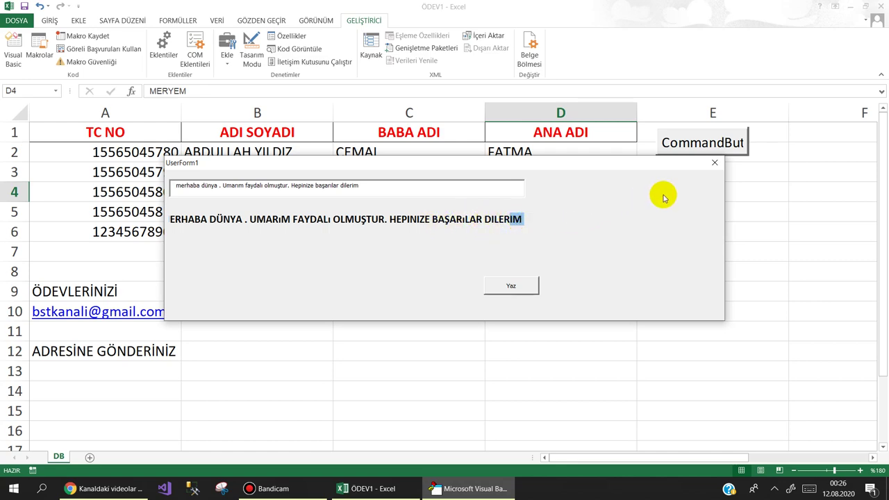
{"action": "left_click", "coordinate": [717, 164]}
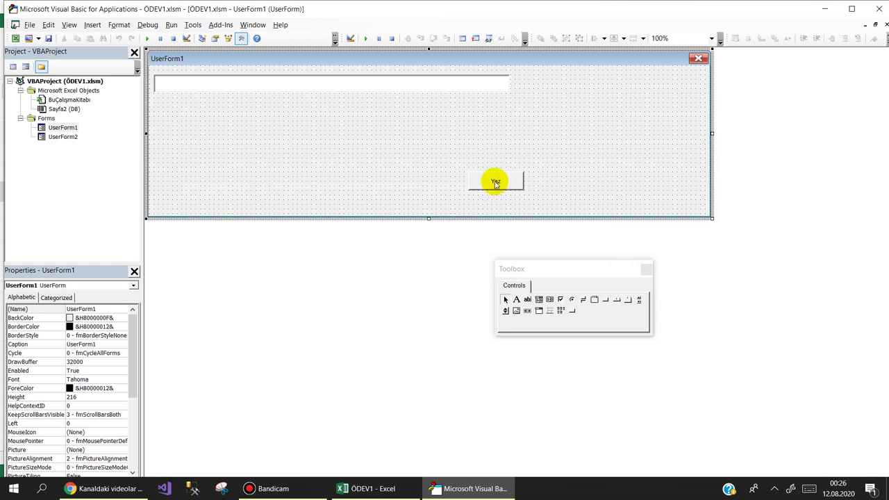
Stretch TextBox2 toward the form's right edge.
{"action": "left_click", "coordinate": [496, 182]}
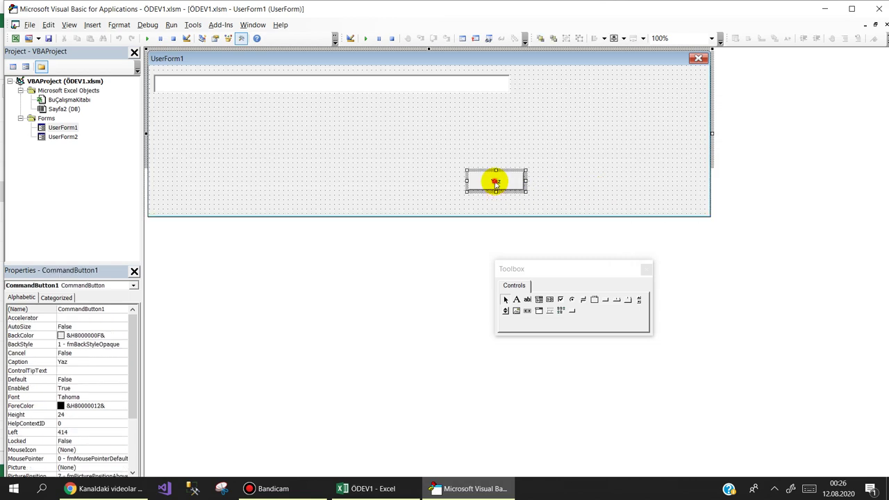
{"action": "left_click", "coordinate": [463, 123]}
{"action": "left_click_drag", "start_coordinate": [511, 119], "coordinate": [705, 121]}
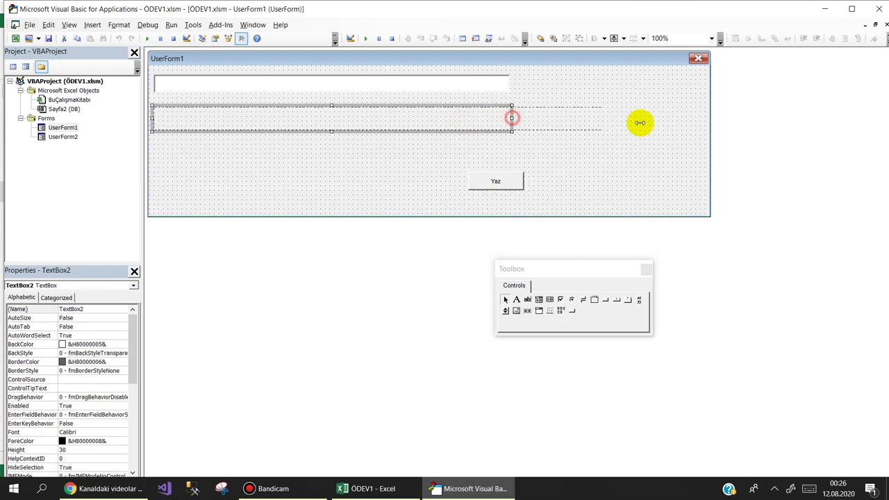
{"action": "left_click", "coordinate": [648, 165]}
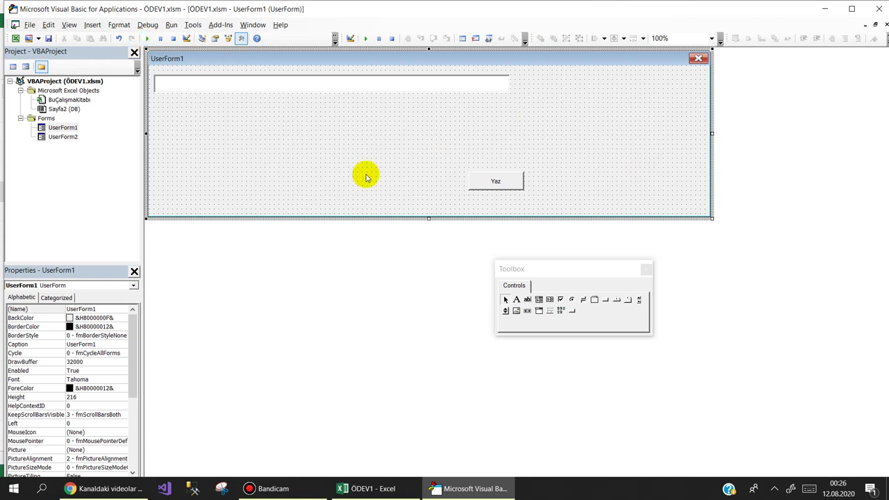
Remove UCase so V1 = TextBox1.Value, then run UserForm1 again.
{"action": "double_click", "coordinate": [496, 182]}
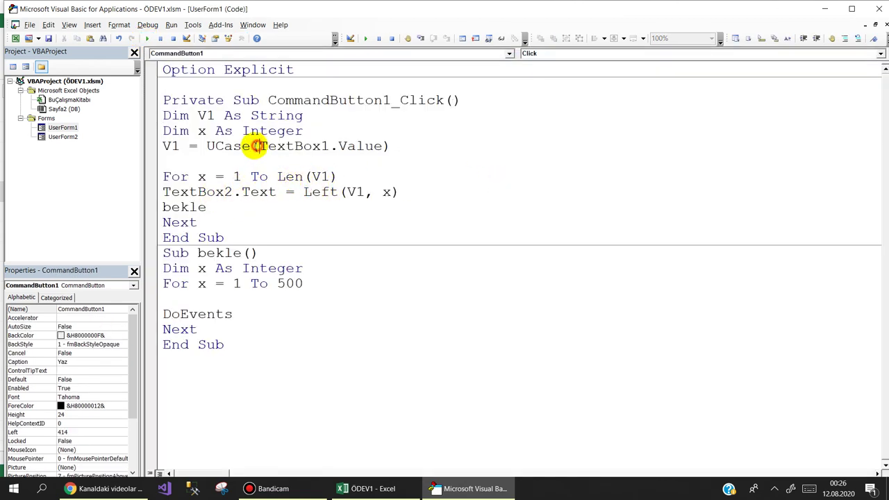
{"action": "left_click_drag", "start_coordinate": [260, 146], "coordinate": [207, 146]}
{"action": "key", "text": "Delete"}
{"action": "left_click", "coordinate": [346, 146]}
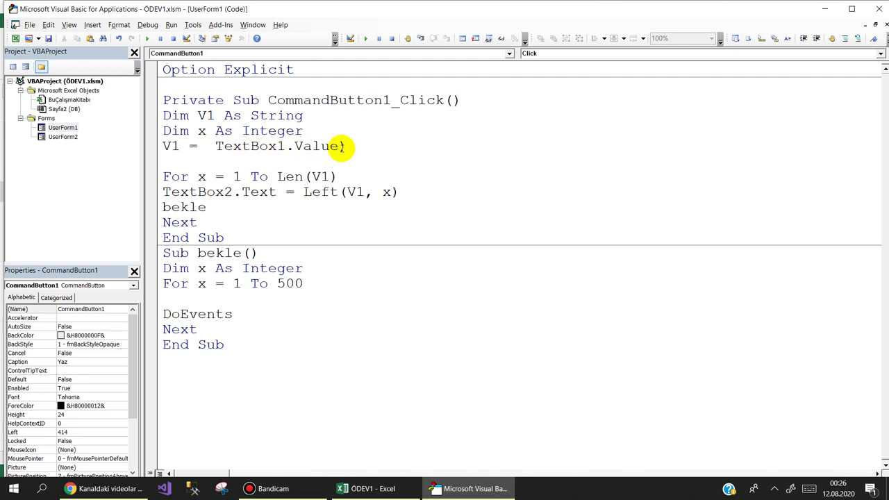
{"action": "key", "text": "BackSpace"}
{"action": "left_click", "coordinate": [148, 39]}
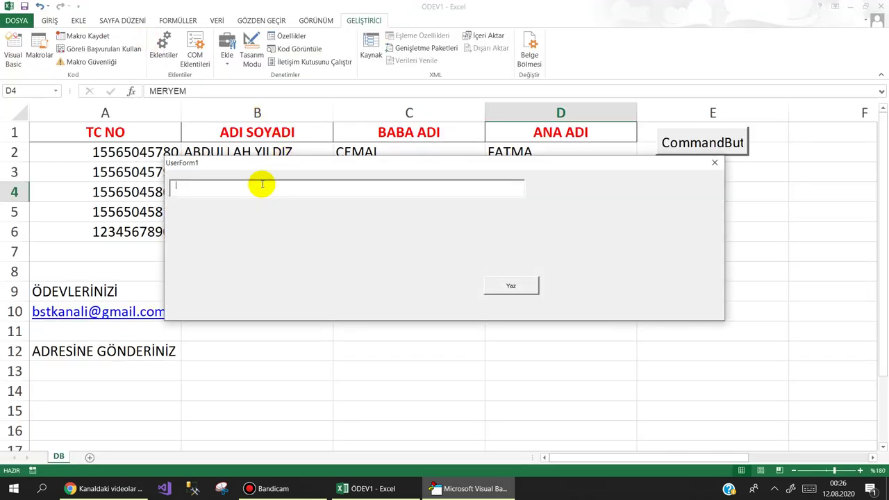
Type 'Hepinize başarılar dilerim. Bir sonraki ödevde görüşmek dileğiyle' and write it out in original casing with Yaz.
{"action": "type", "text": "H"}
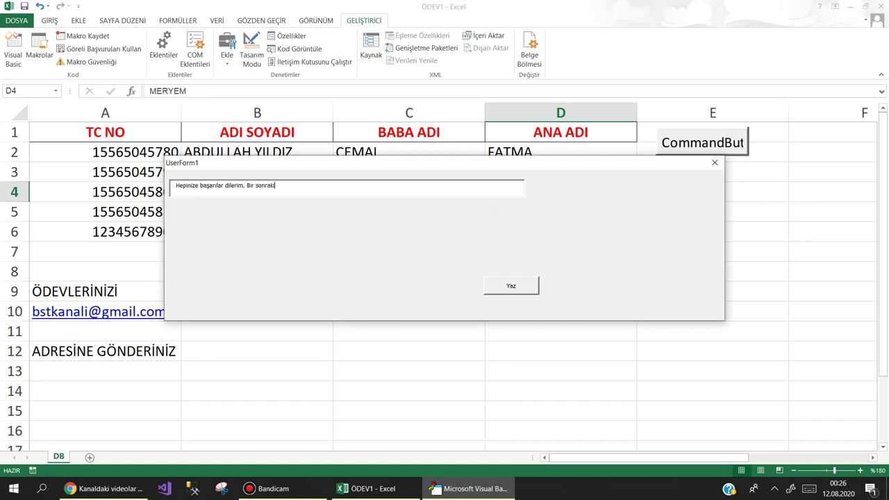
{"action": "type", "text": "görü"}
{"action": "type", "text": "şmek dileğiyle"}
{"action": "left_click", "coordinate": [507, 287]}
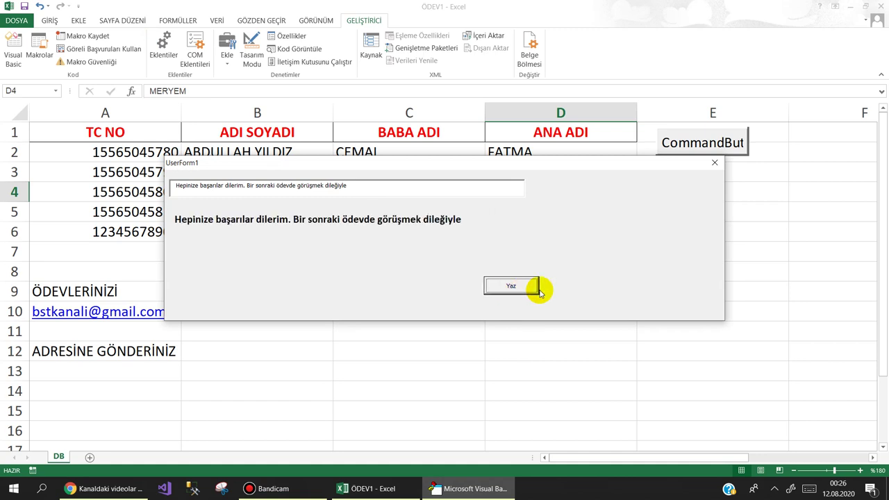
{"action": "left_click", "coordinate": [276, 490]}
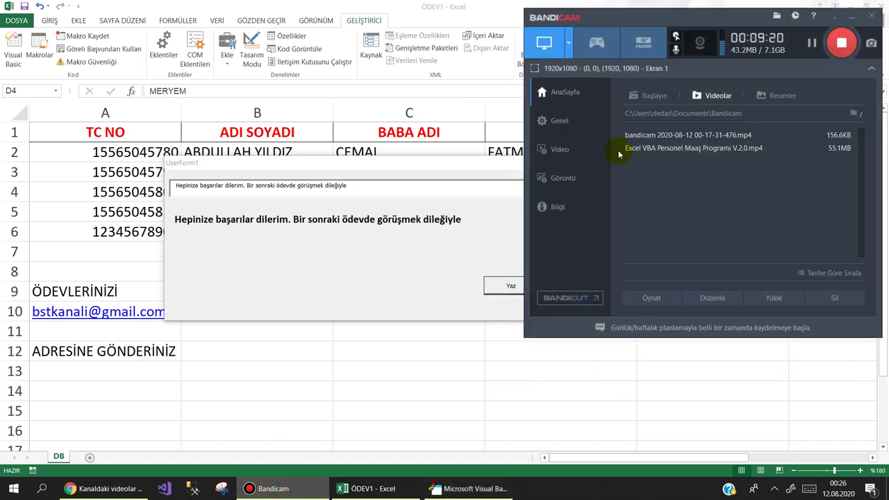
{"action": "left_click", "coordinate": [843, 44]}
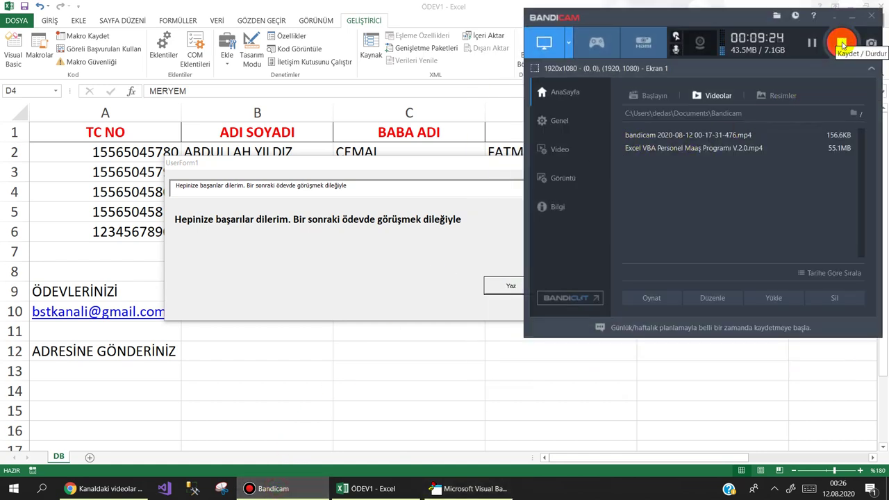